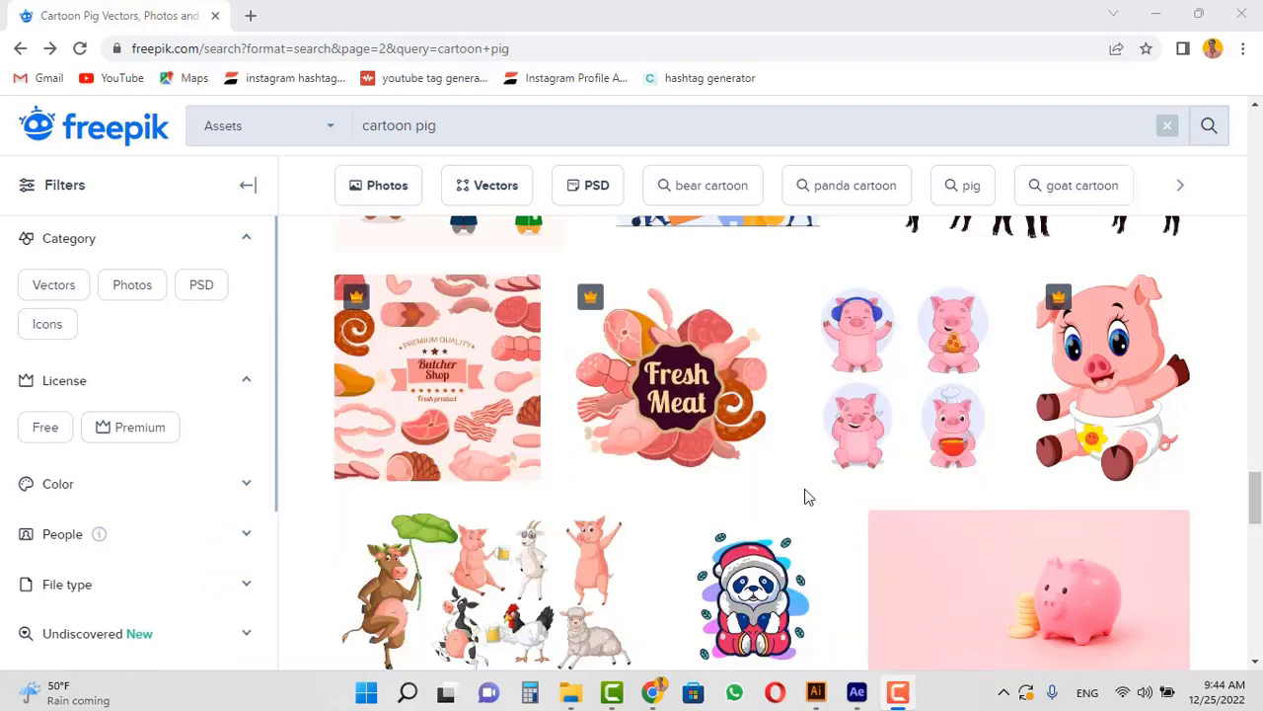
- Switch from Chrome to the headphone-wearing pig artwork, pig.ai, in Illustrator
click(819, 701)
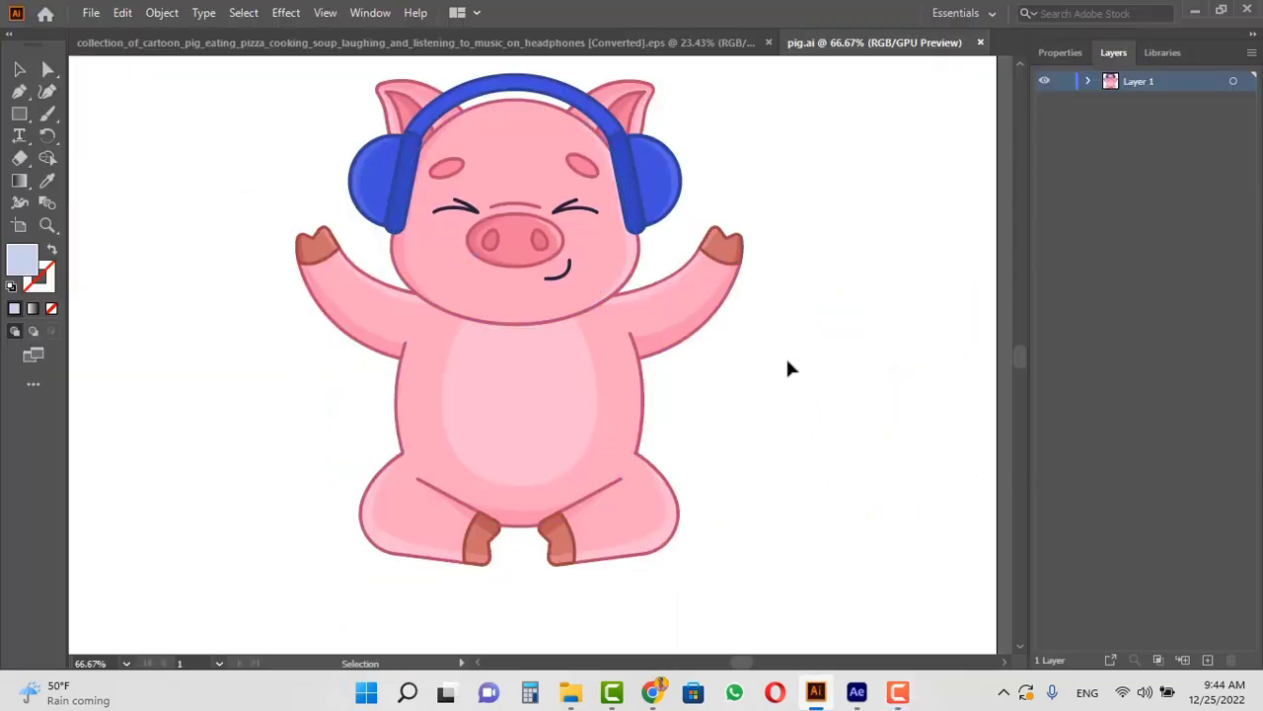
- Fit and save pig.ai, then drag it from the 10-infinite zoom folder into After Effects
key(ctrl+minus)
key(ctrl+minus)
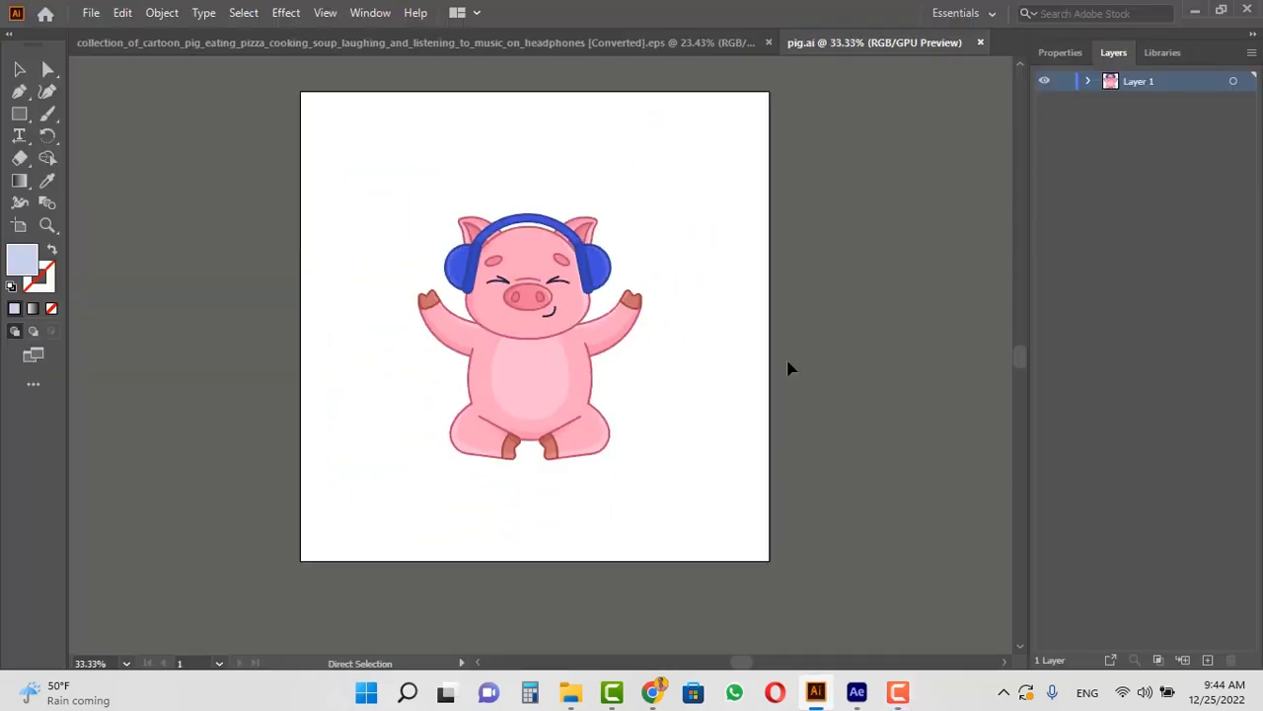
key(ctrl+s)
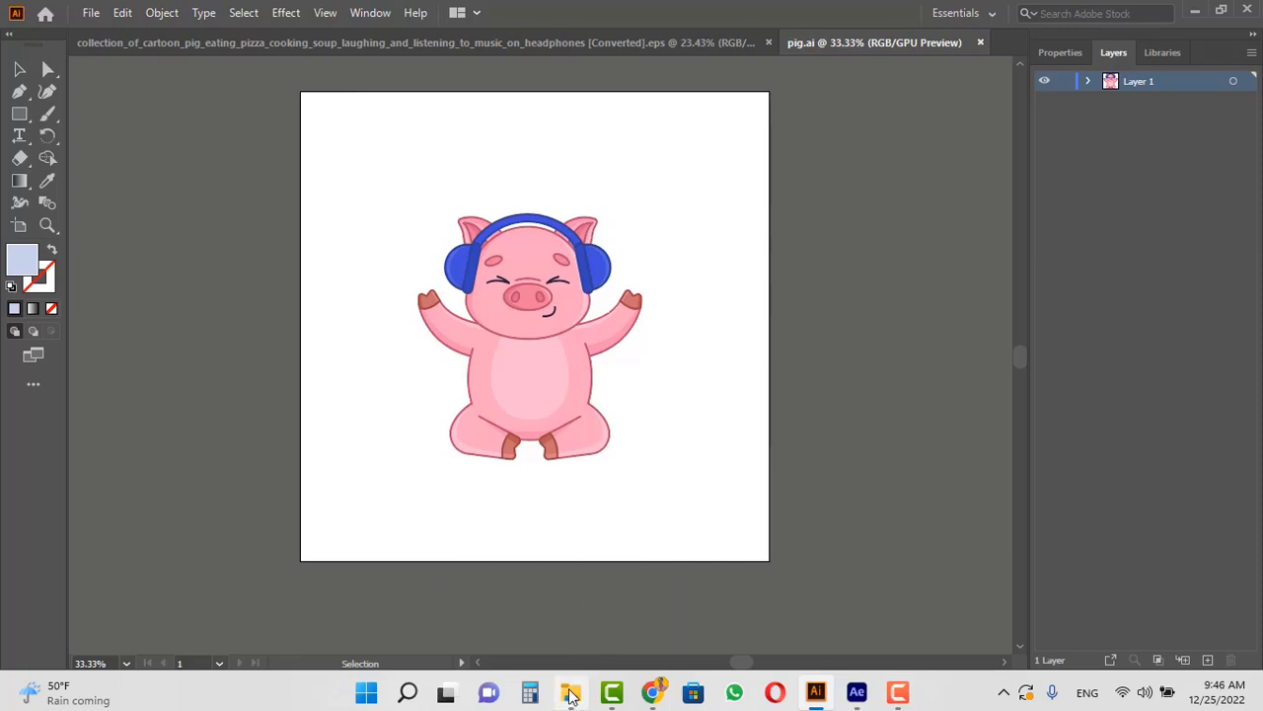
click(571, 691)
drag(243, 241, 151, 297)
key(alt+Tab)
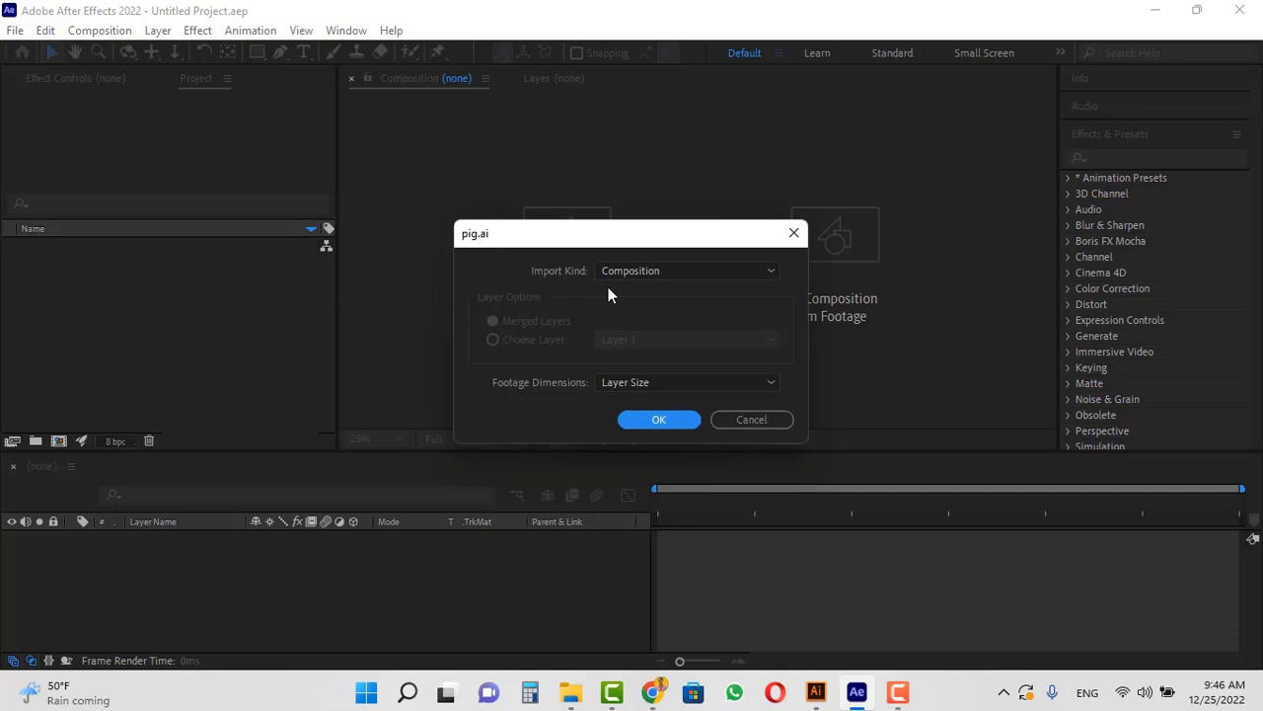
- Import pig.ai as a composition, open the pig comp and select Layer 1
click(659, 419)
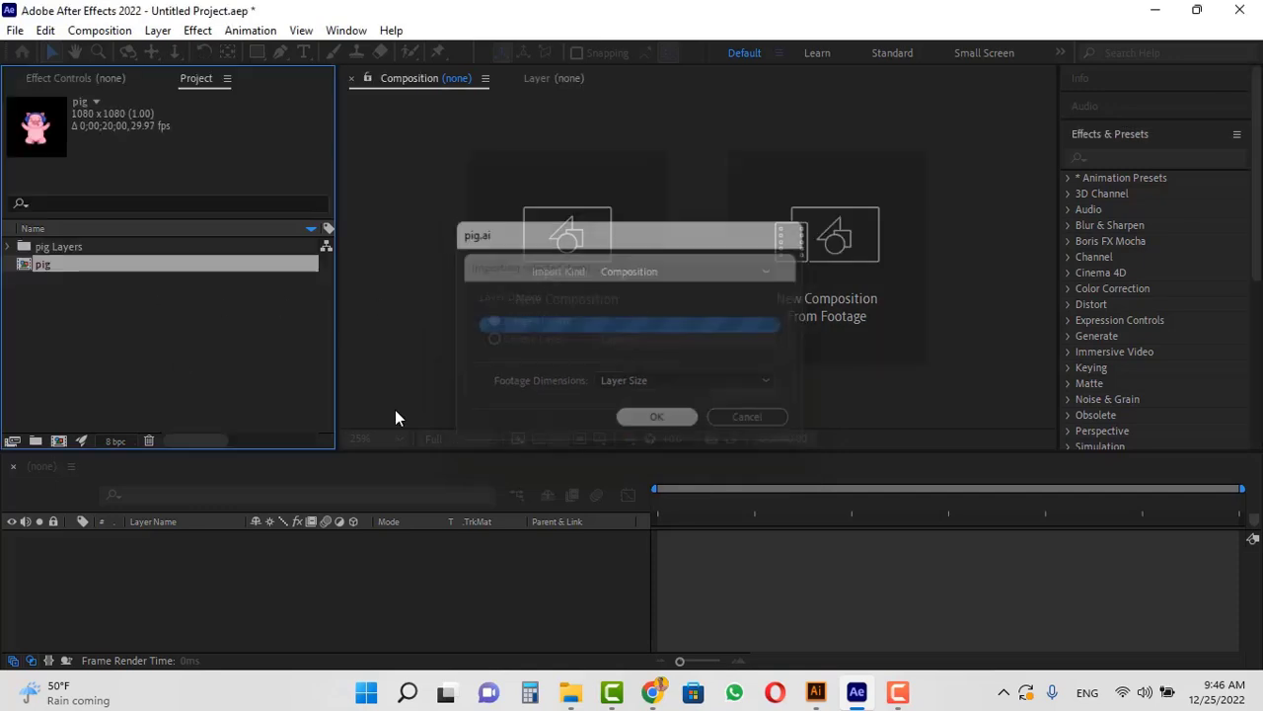
double_click(27, 269)
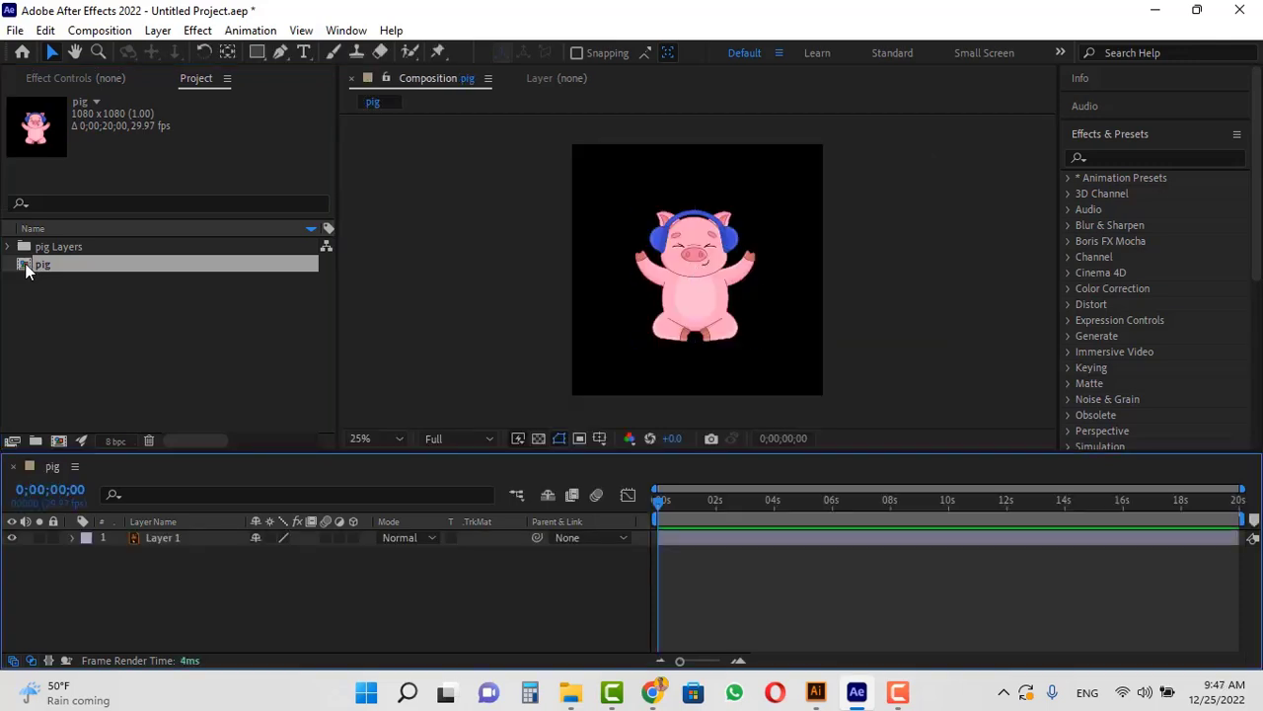
click(143, 537)
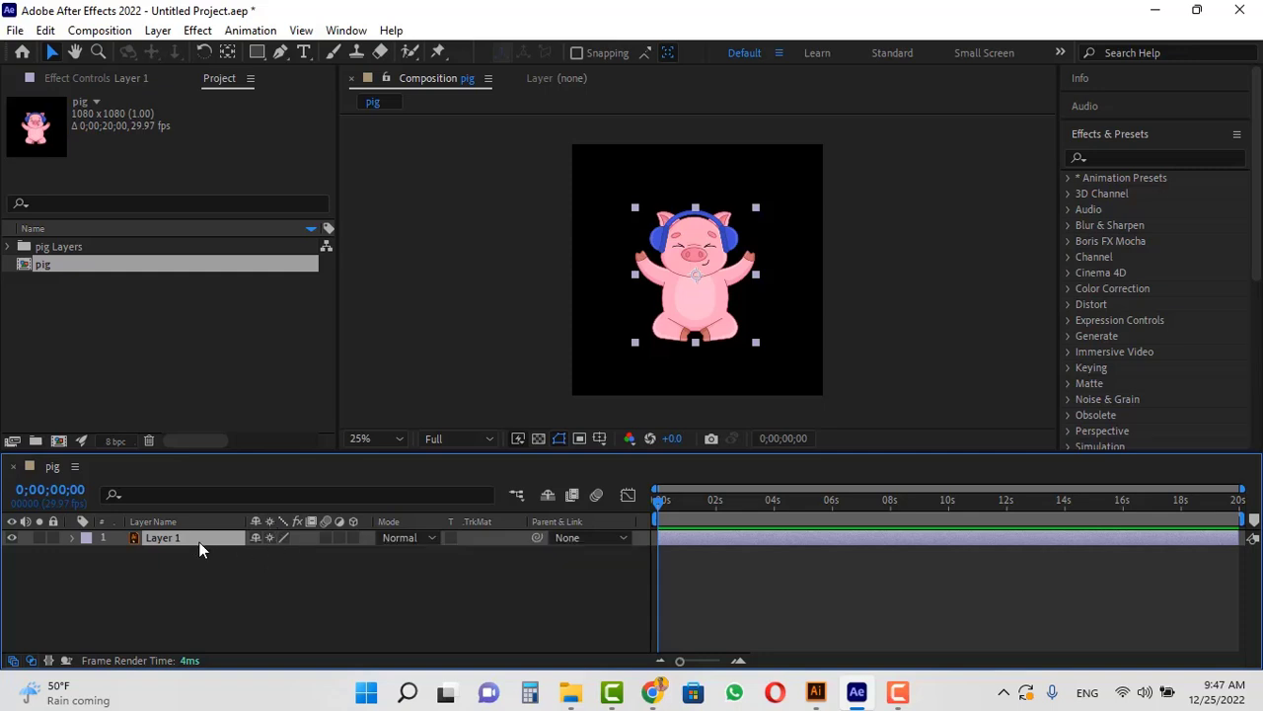
- Key Layer 1's Scale at 100% at 0 seconds, then move to 3 seconds
key(s)
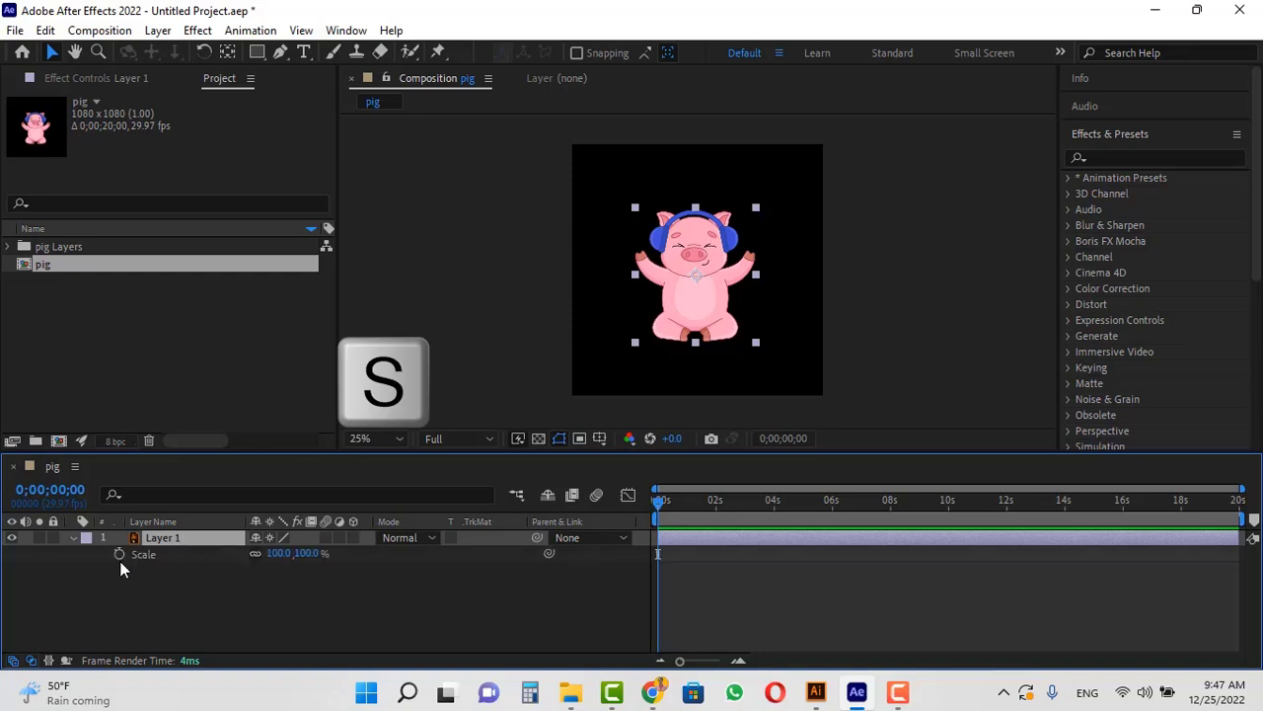
click(118, 554)
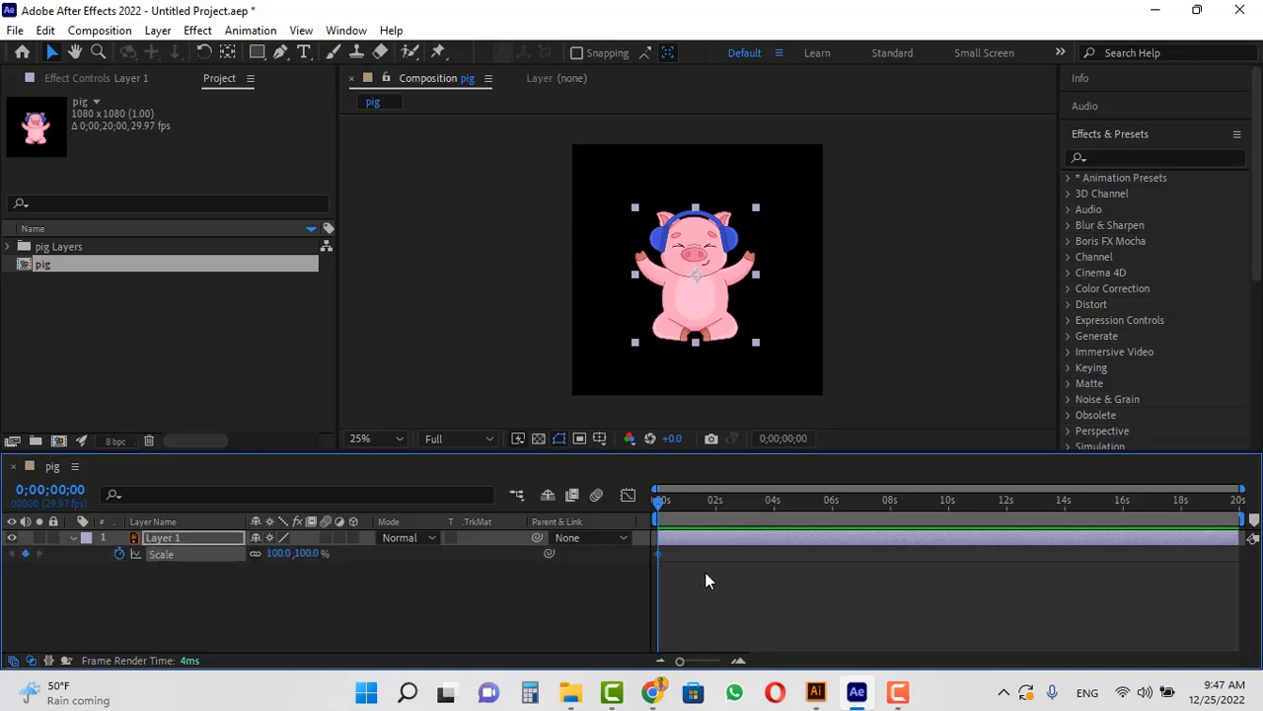
drag(708, 501, 745, 501)
- Move the pig layer's anchor point onto its snout
key(y)
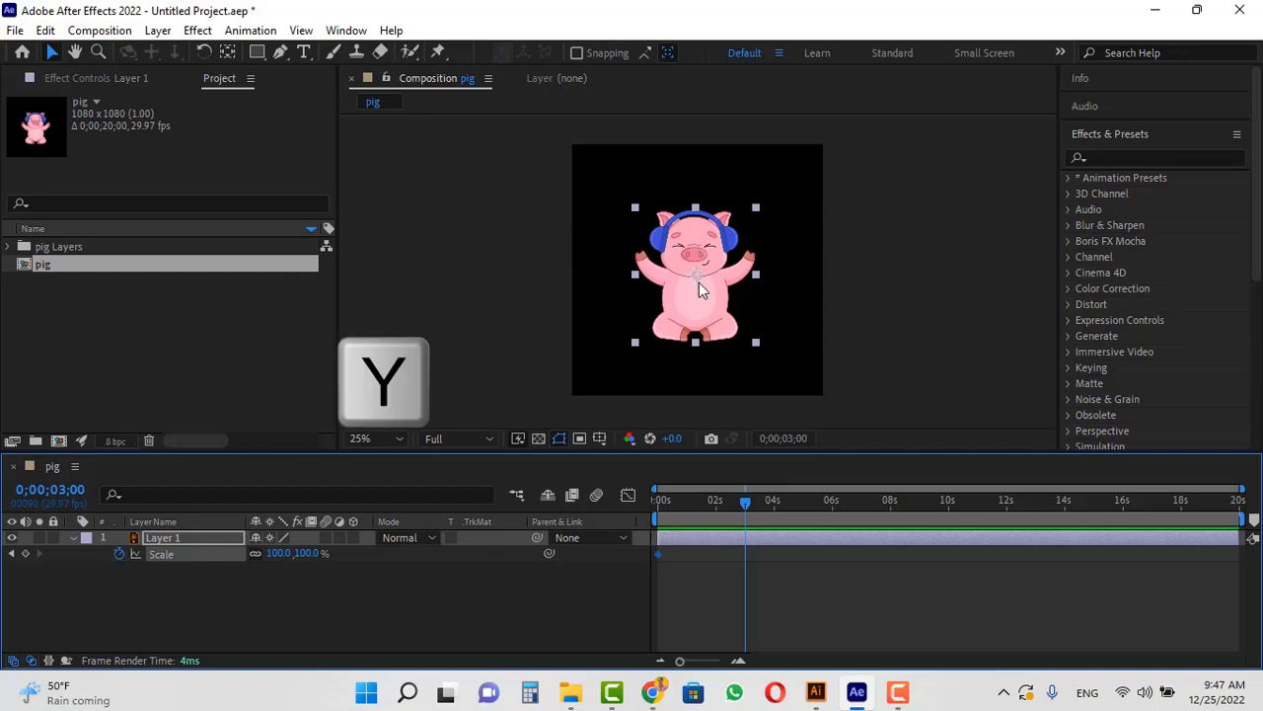
drag(698, 280, 698, 256)
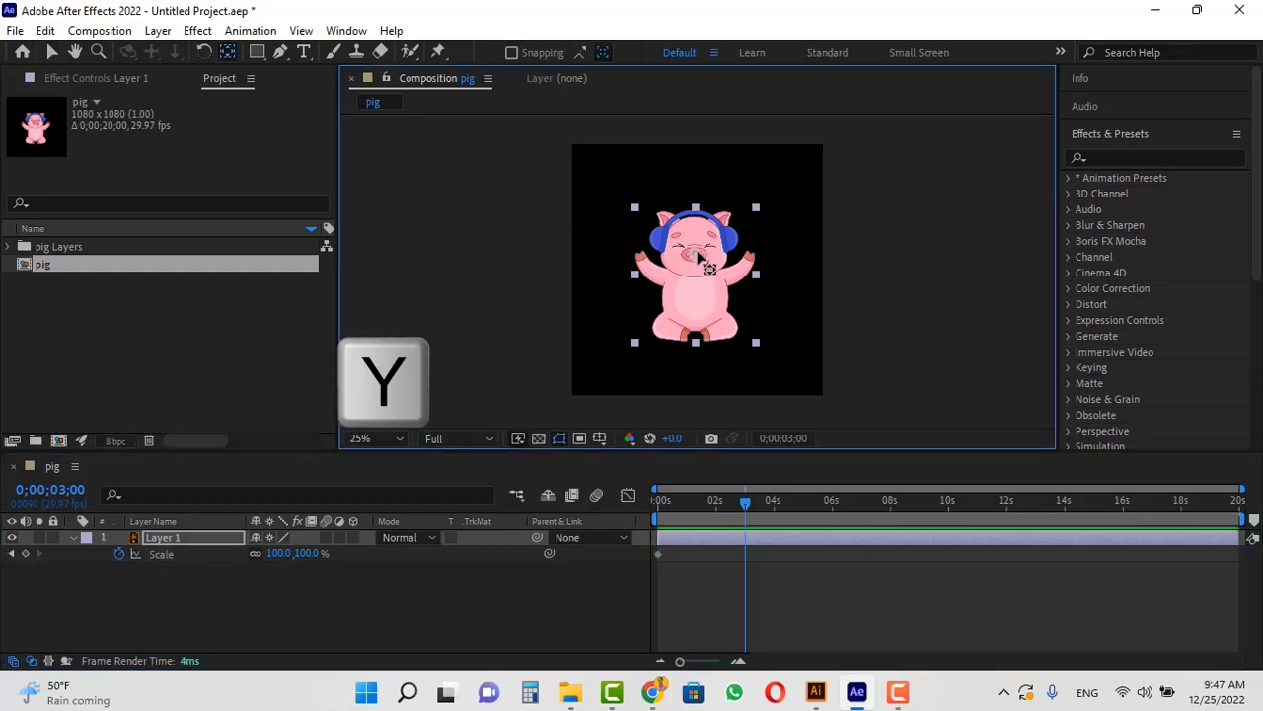
scroll(698, 255, up, 6)
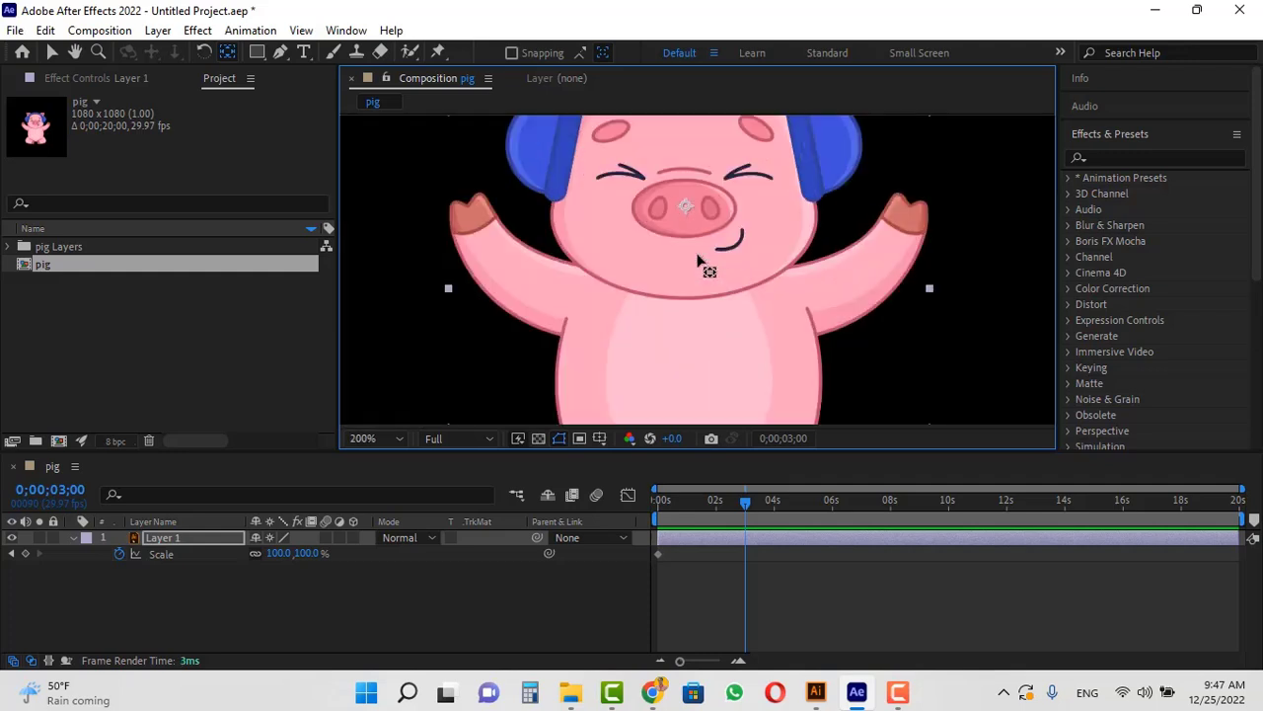
key(space)
drag(744, 191, 745, 276)
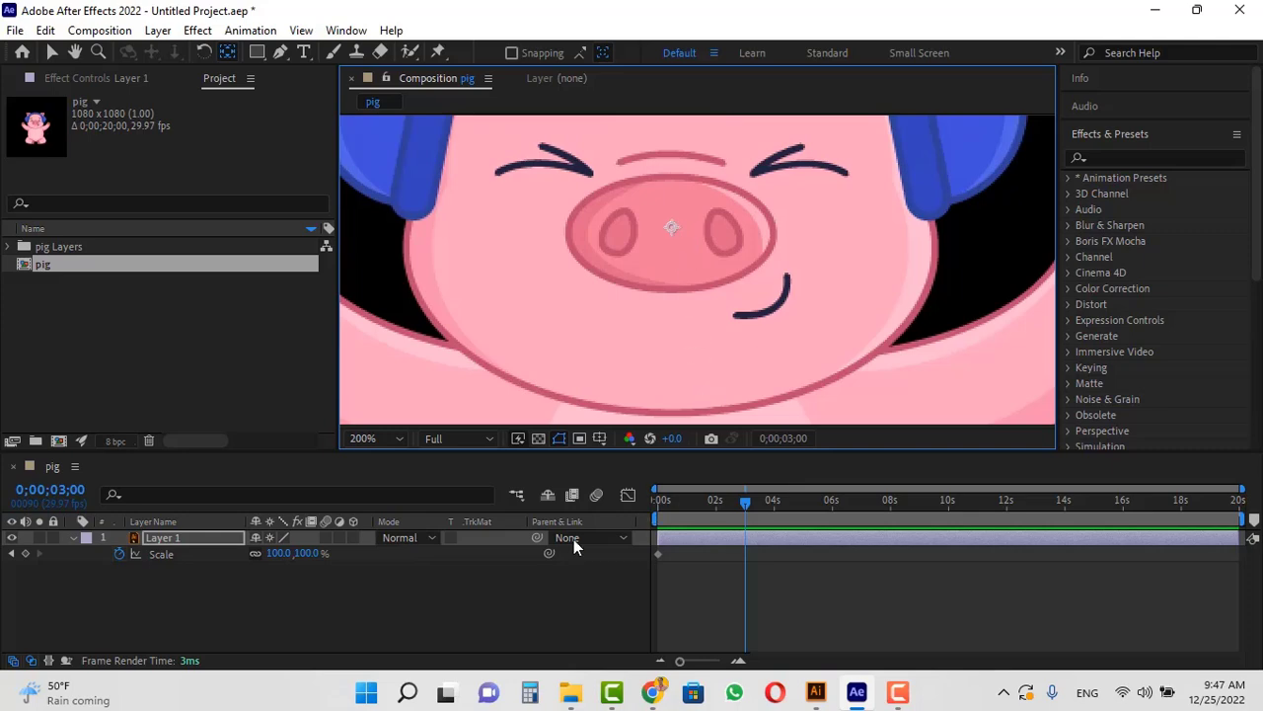
- Scale the pig up to 3601% at 3 seconds and preview the snout zoom
drag(280, 552, 689, 446)
scroll(588, 349, down, 3)
scroll(484, 415, down, 2)
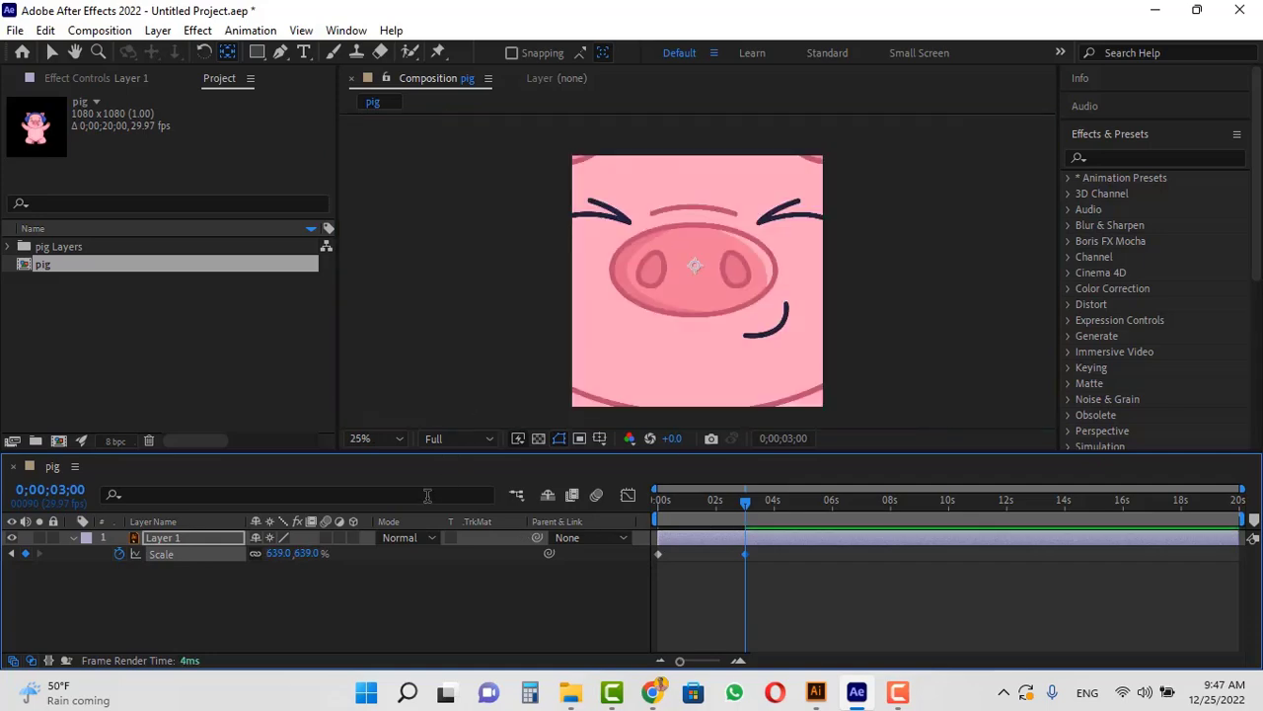
drag(282, 553, 449, 542)
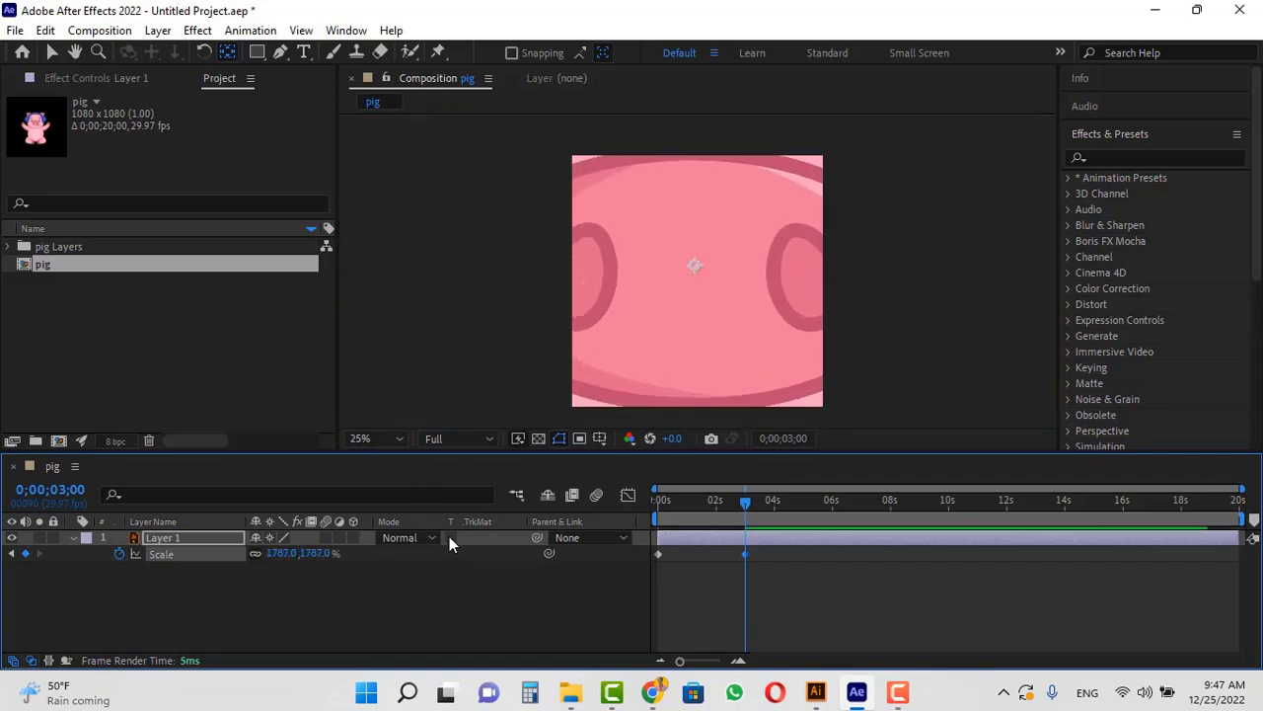
drag(275, 564, 400, 601)
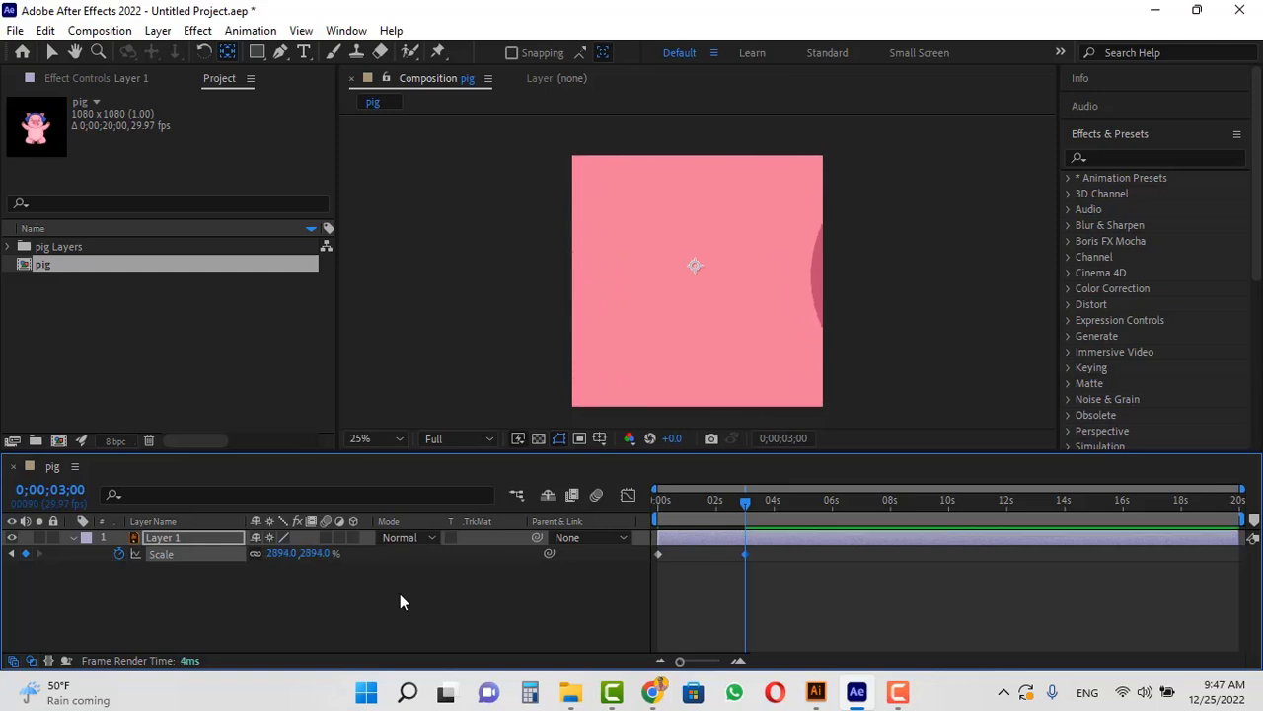
drag(265, 554, 867, 519)
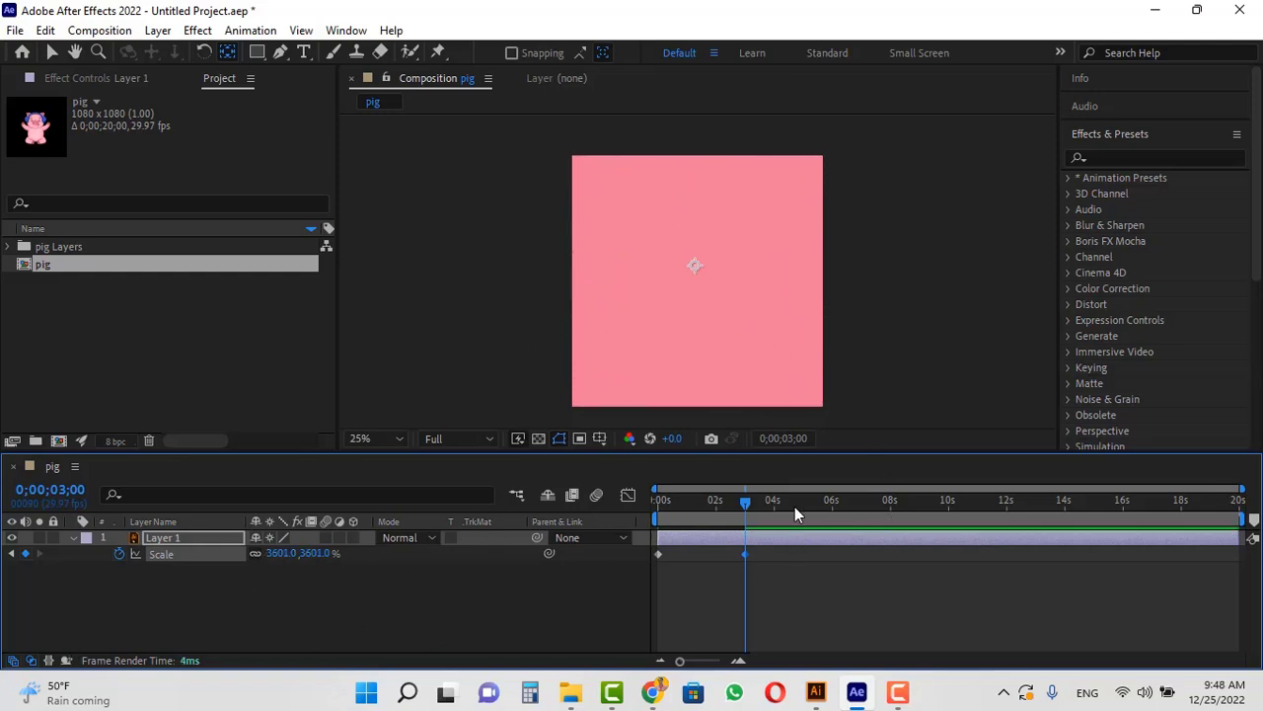
drag(743, 507, 665, 503)
key(space)
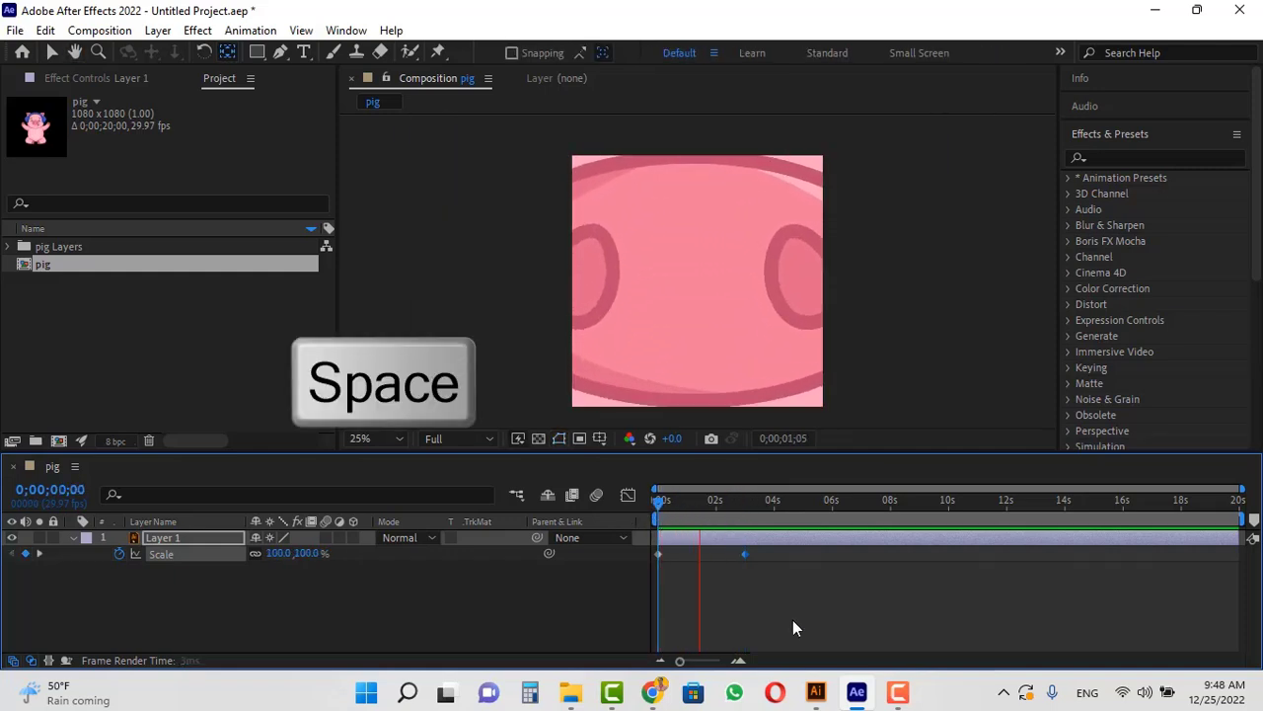
- End the work area at the 3-second keyframe and replay the zoom
click(747, 501)
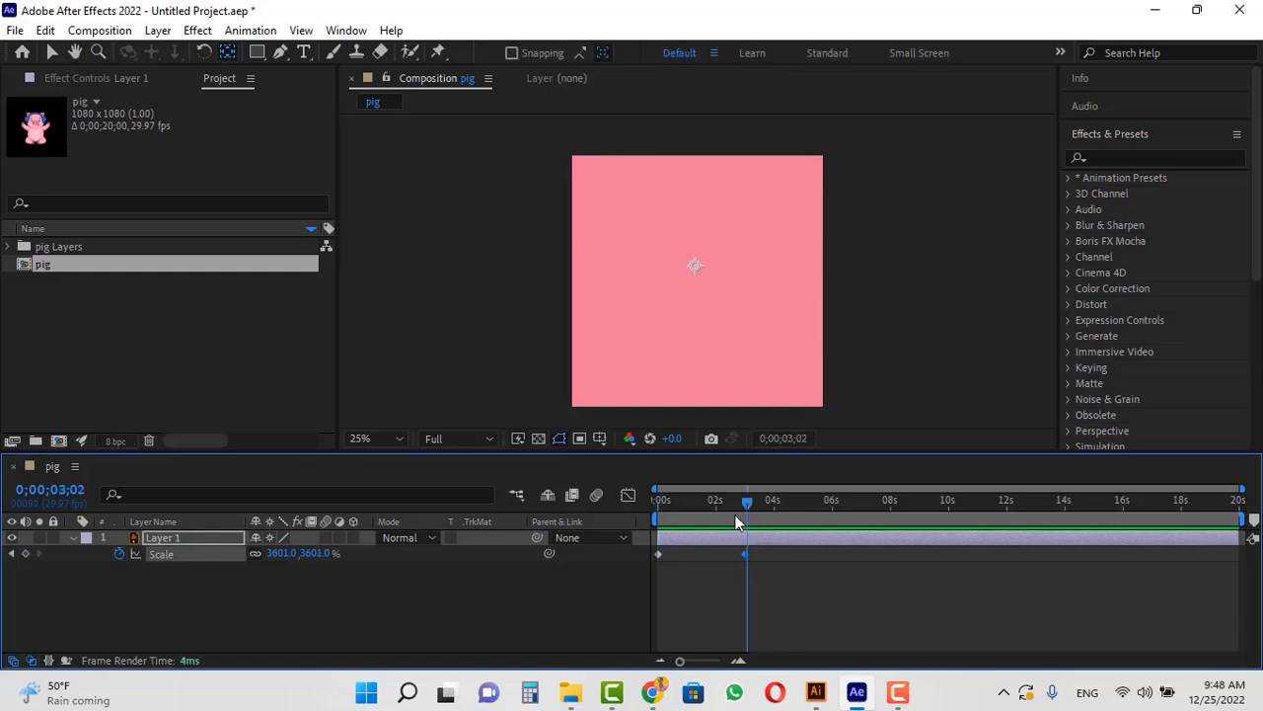
drag(749, 503, 747, 504)
key(n)
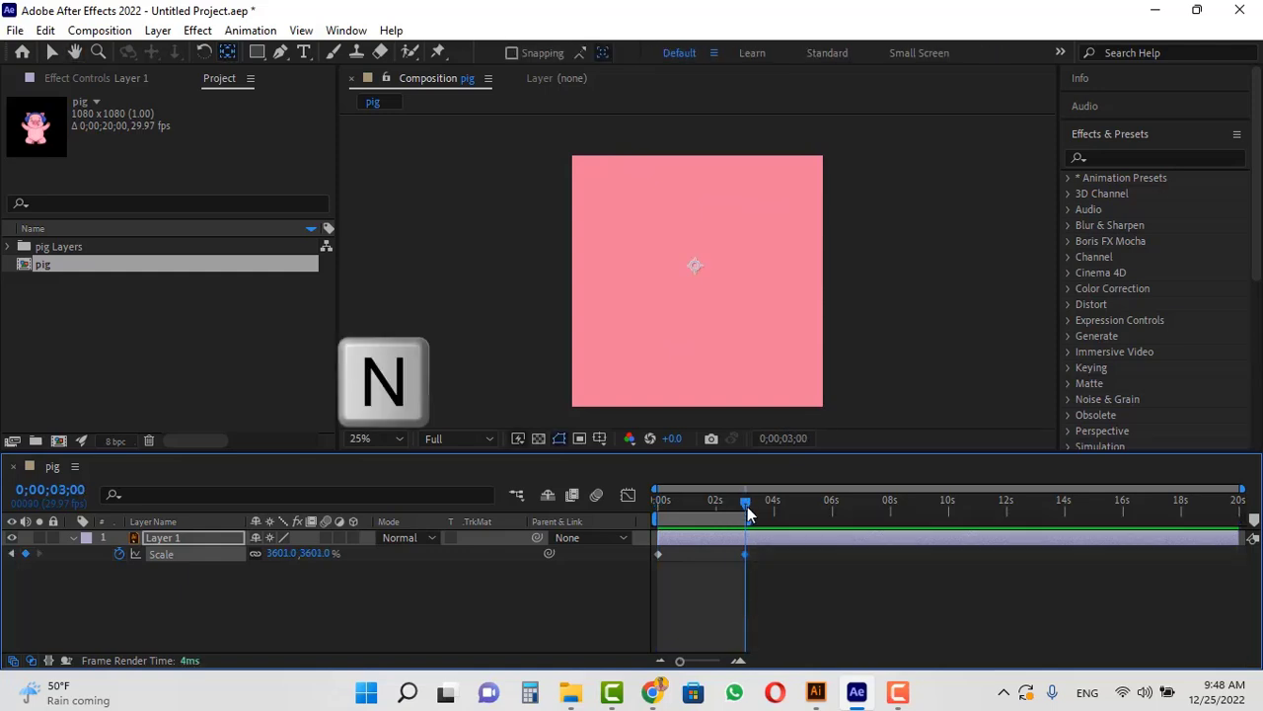
drag(747, 505, 615, 502)
key(space)
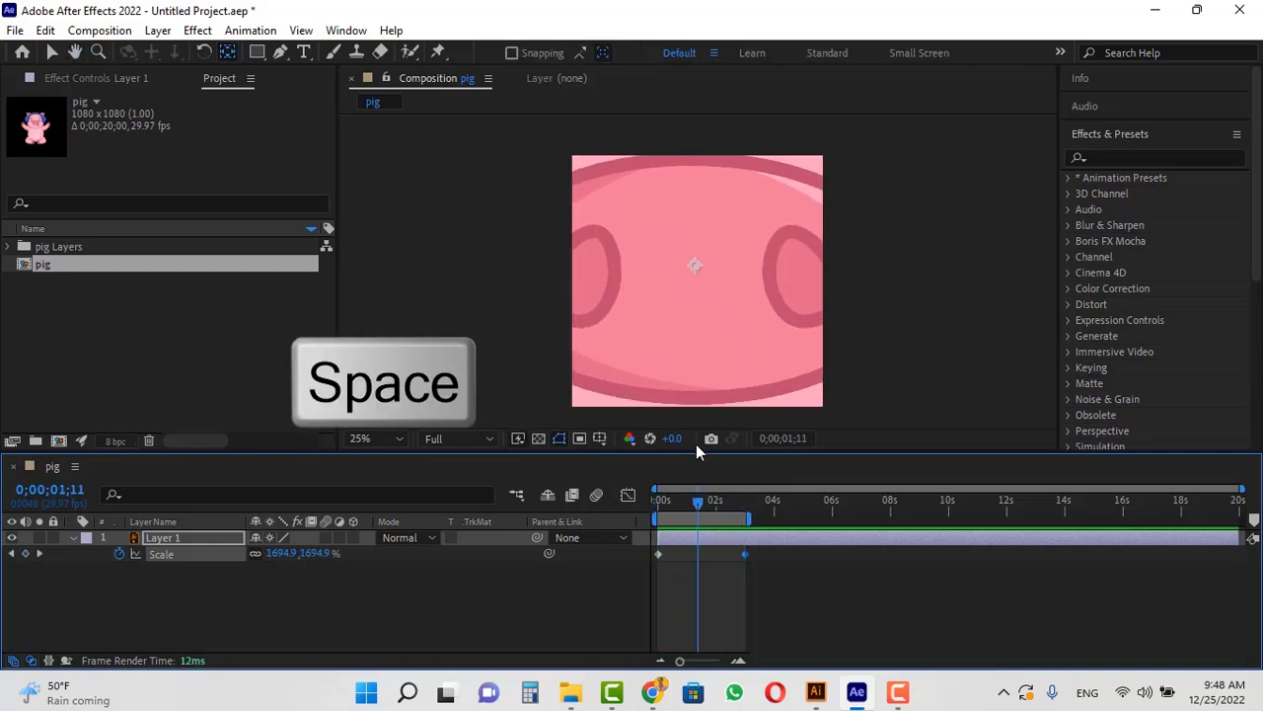
- Apply Exponential Scale to both Scale keyframes, preview, and deselect the layer
drag(761, 549, 654, 563)
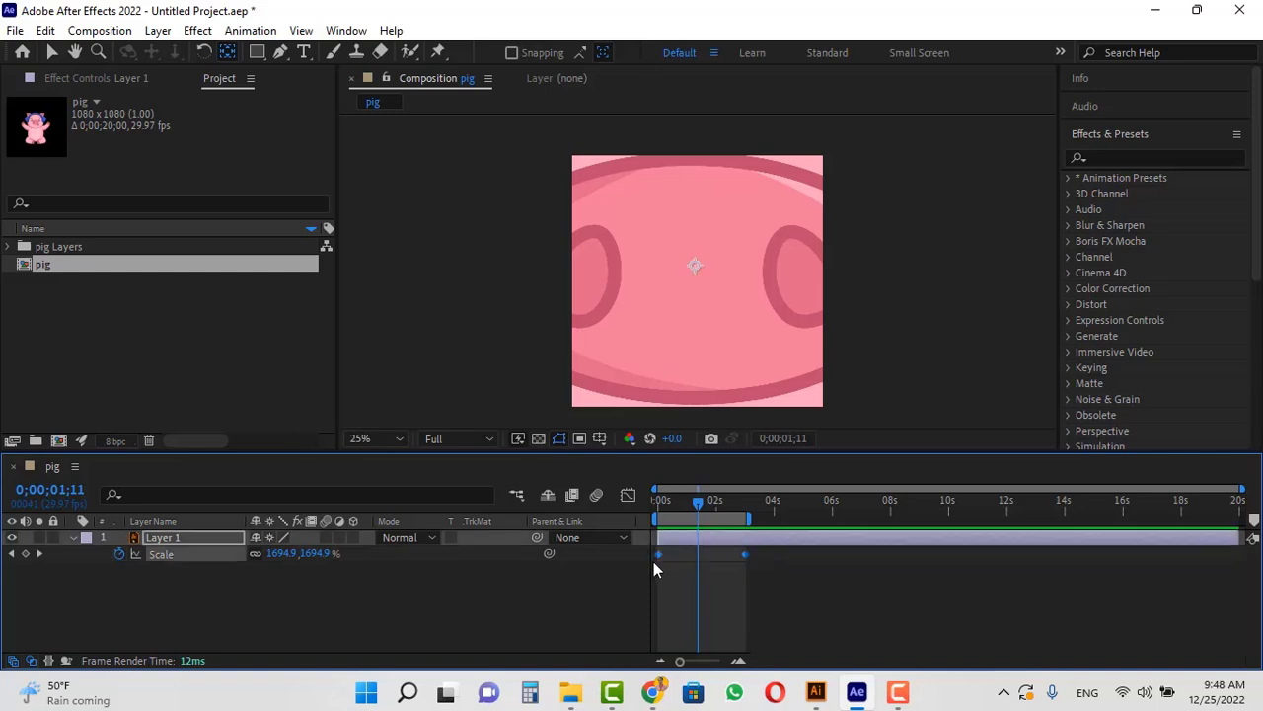
right_click(658, 557)
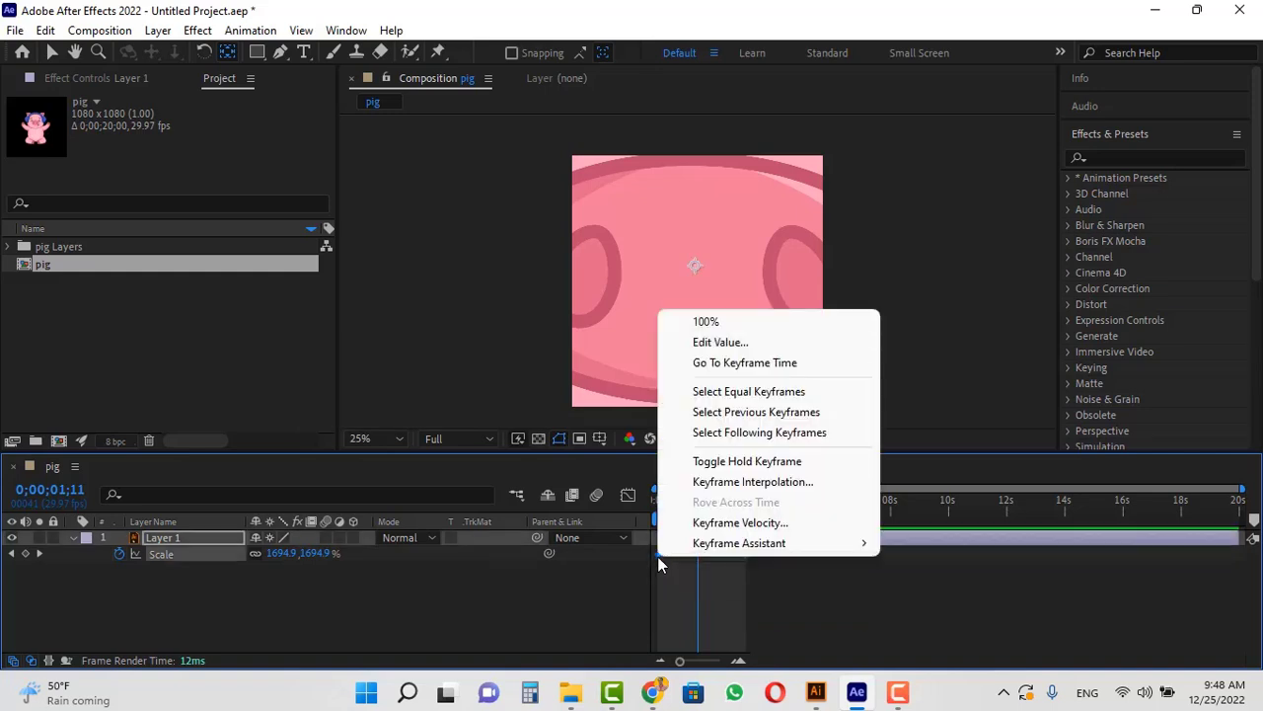
mouse_move(735, 546)
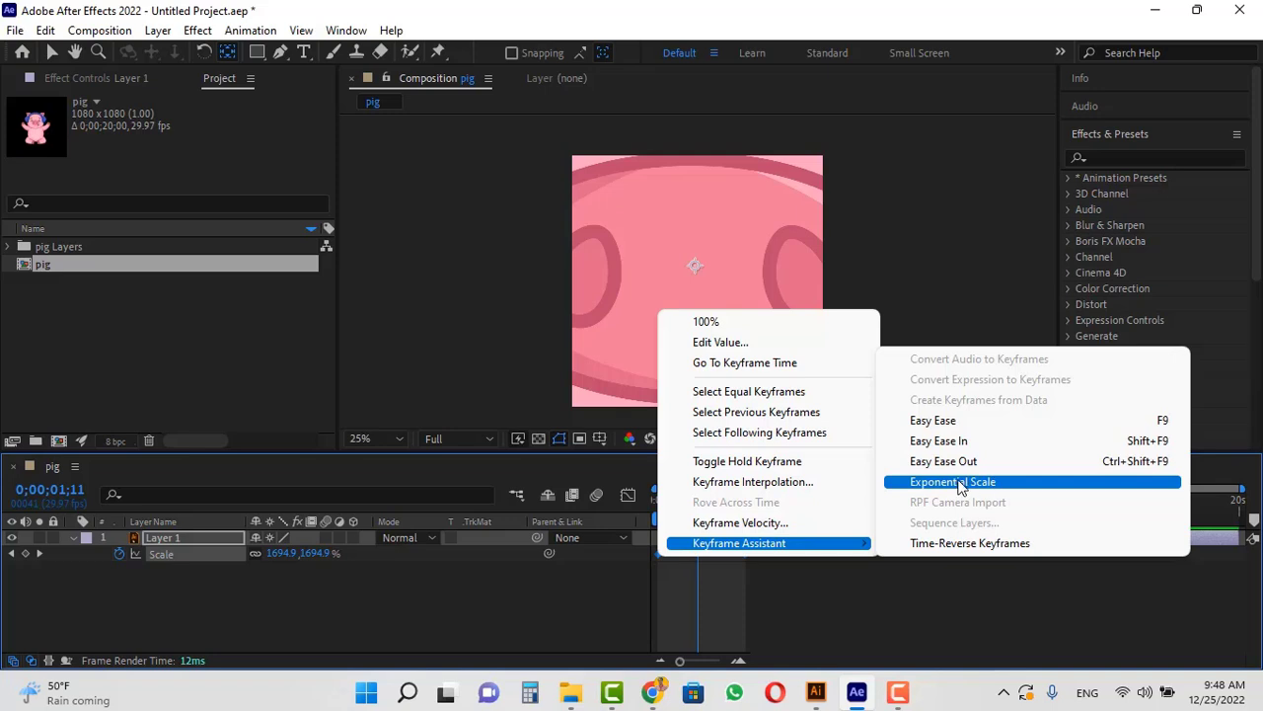
click(959, 485)
drag(703, 504, 577, 501)
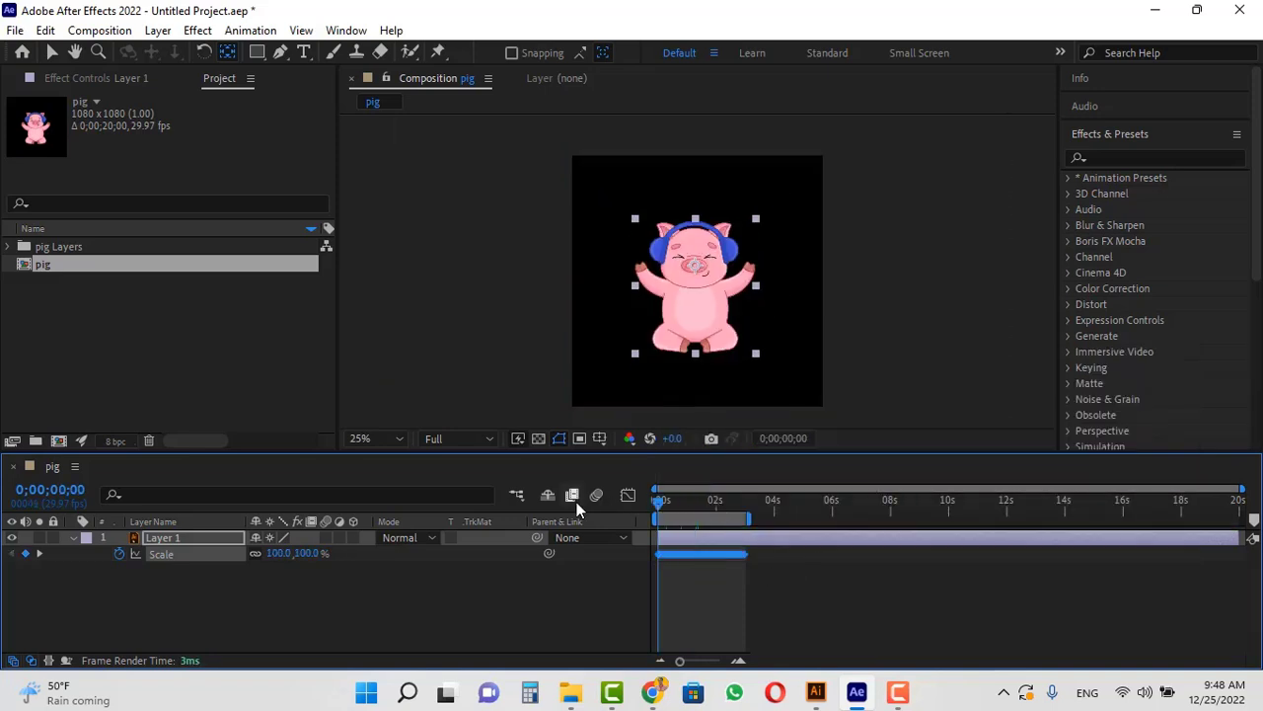
key(space)
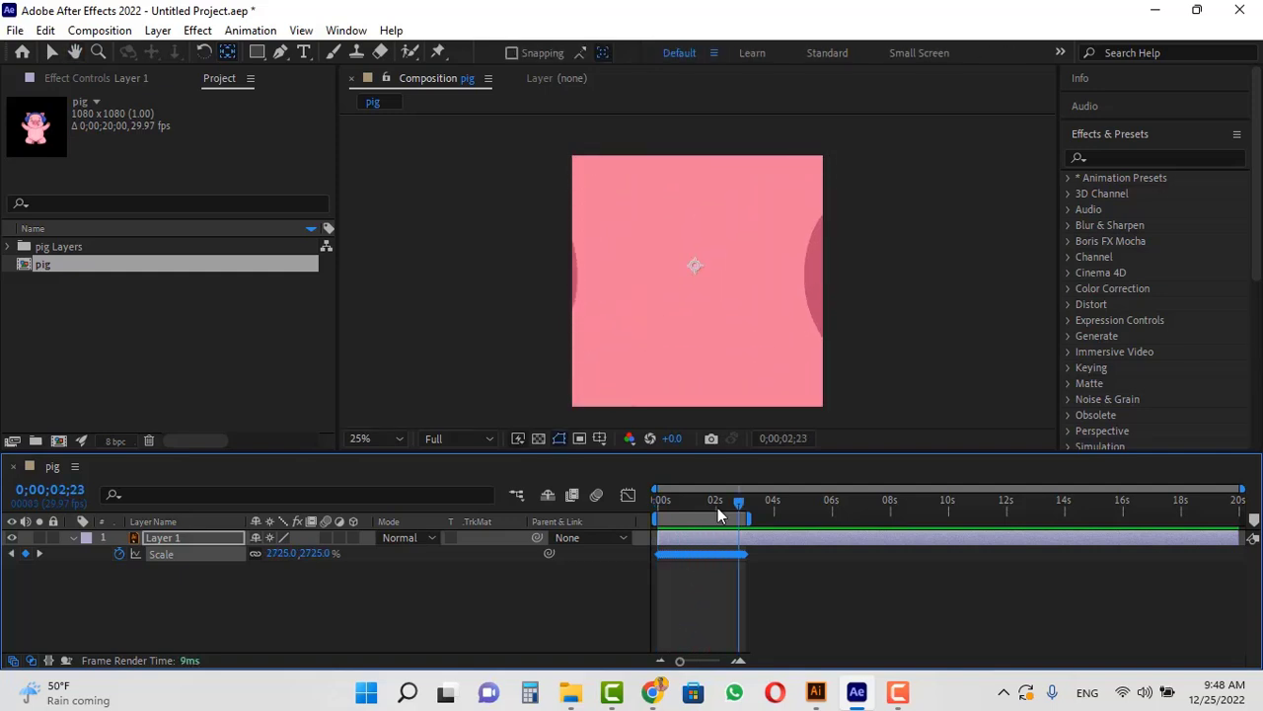
mouse_move(718, 506)
mouse_down()
mouse_move(658, 510)
mouse_move(721, 521)
mouse_up()
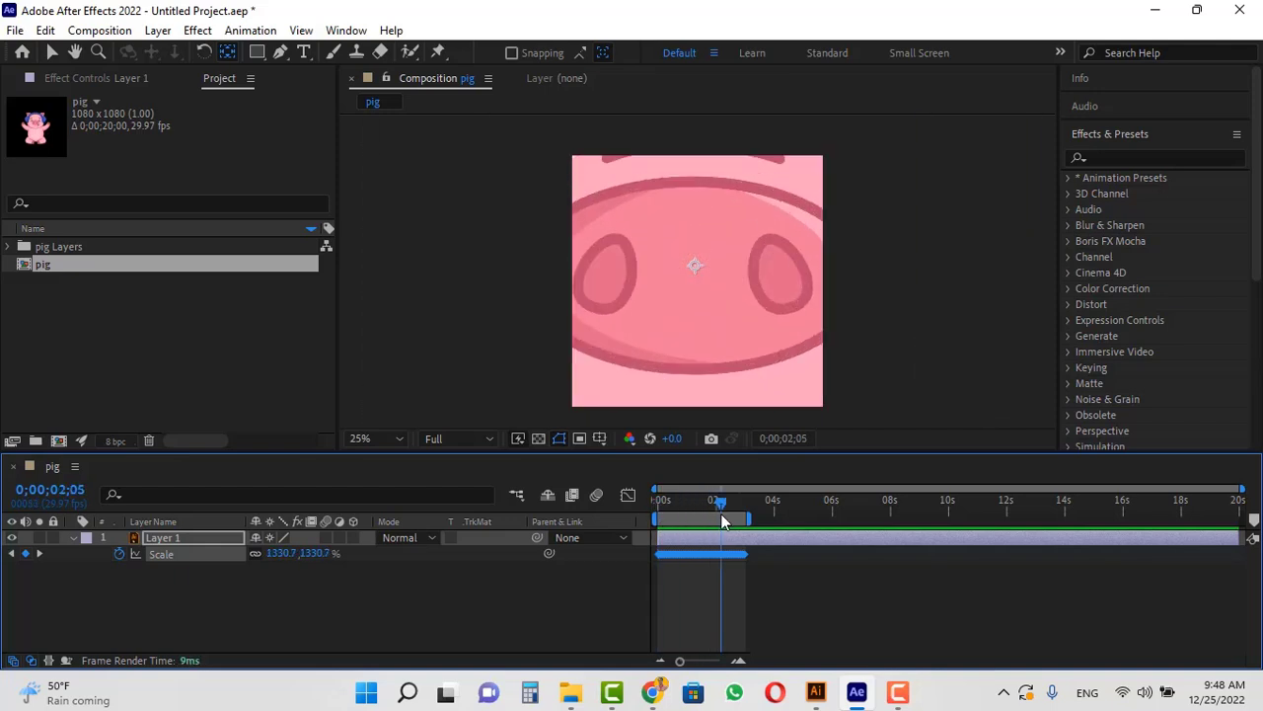
click(242, 589)
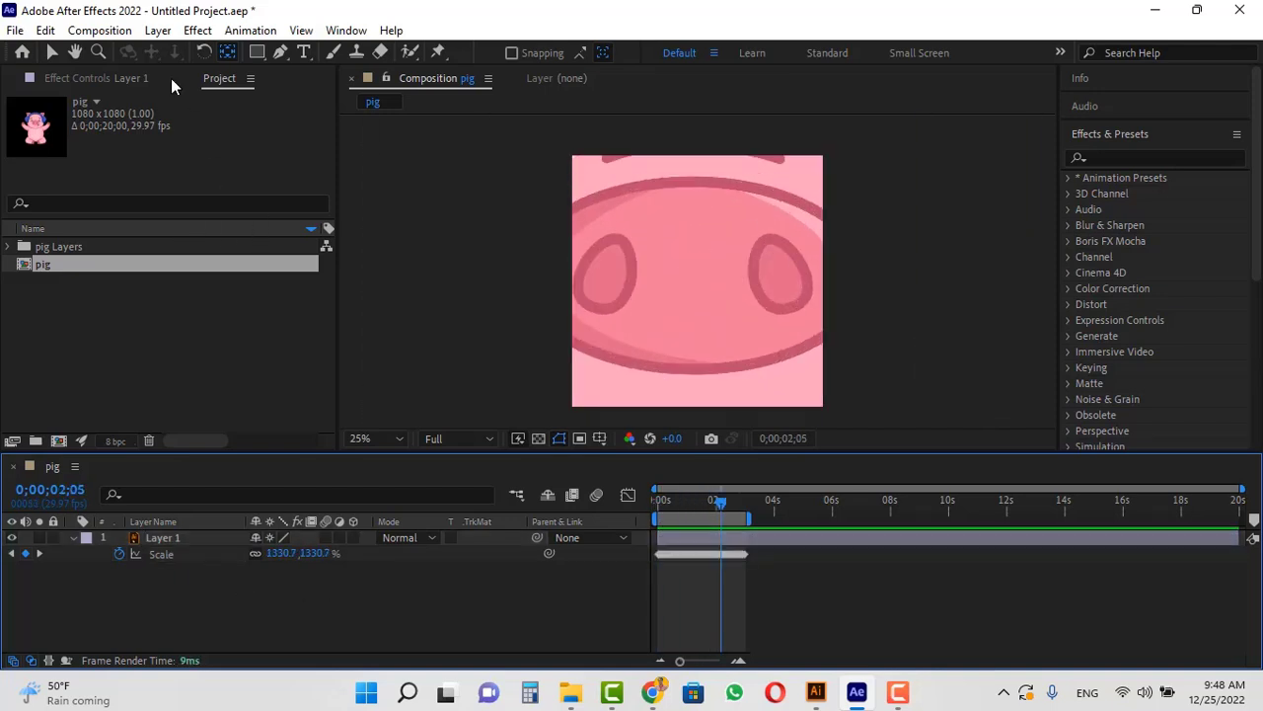
- Create a solid named BG, pink sampled from the snout, and place it beneath Layer 1
click(155, 31)
mouse_move(426, 54)
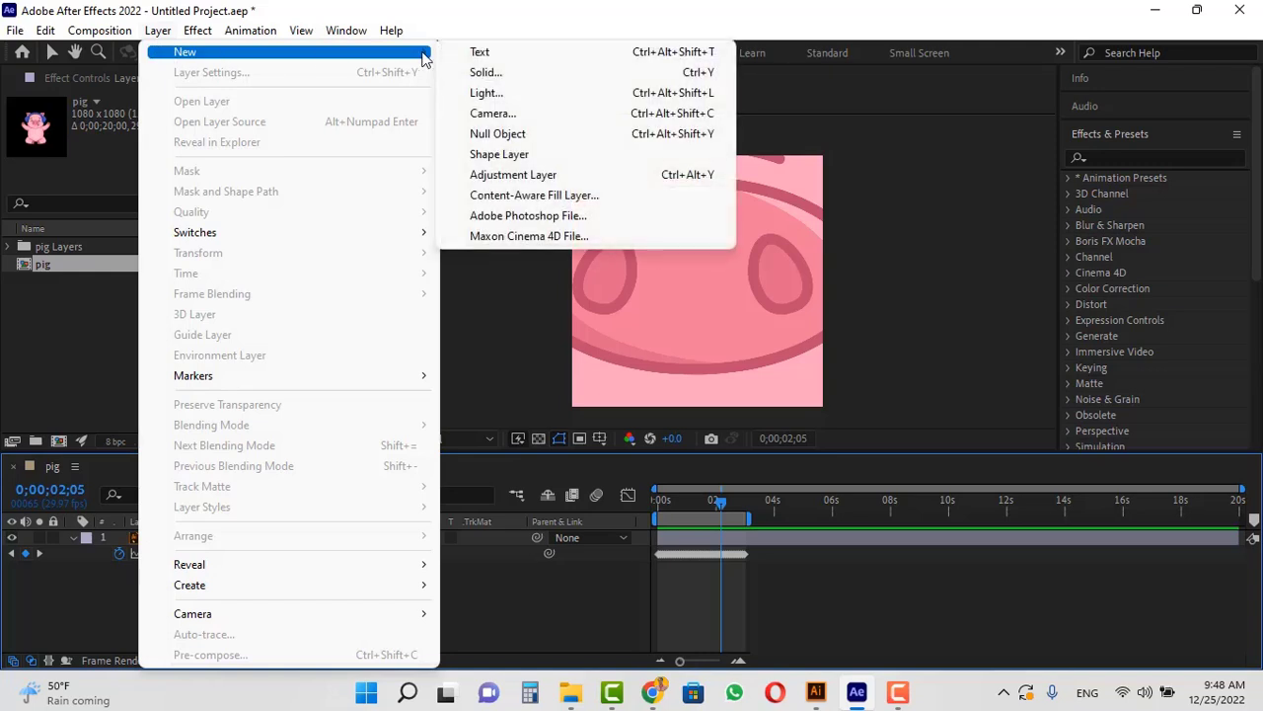
click(511, 78)
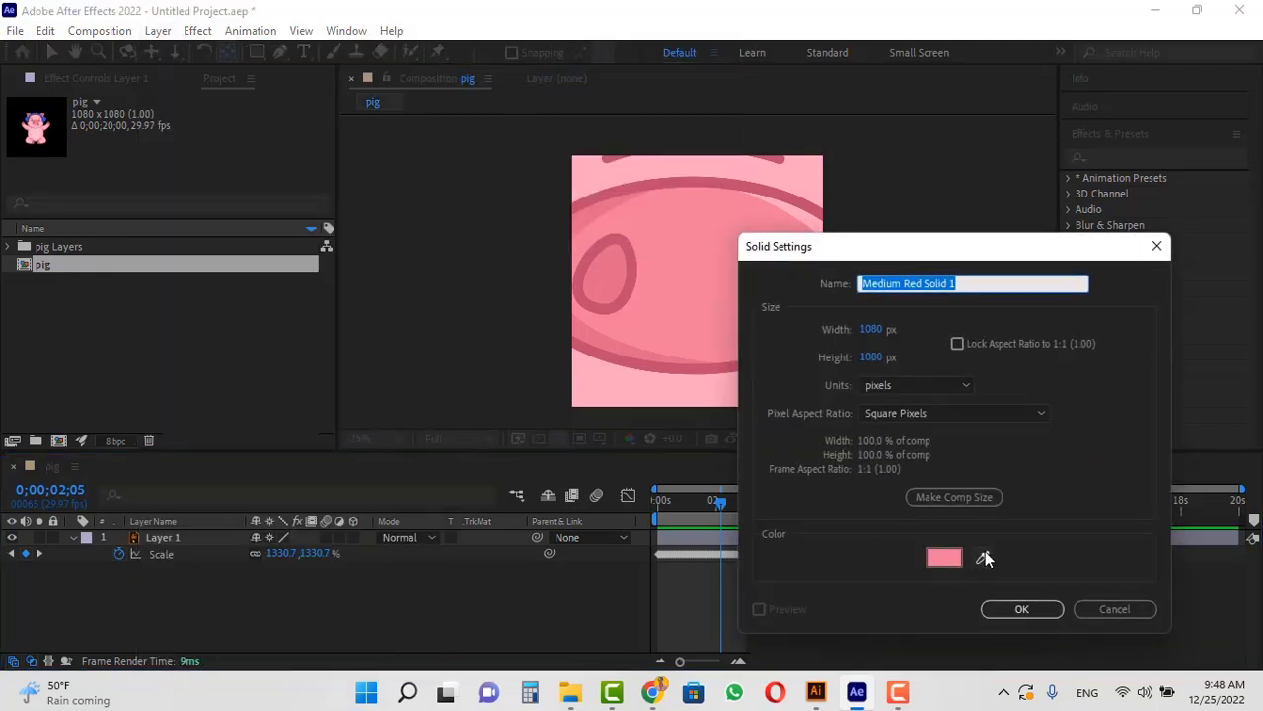
click(984, 558)
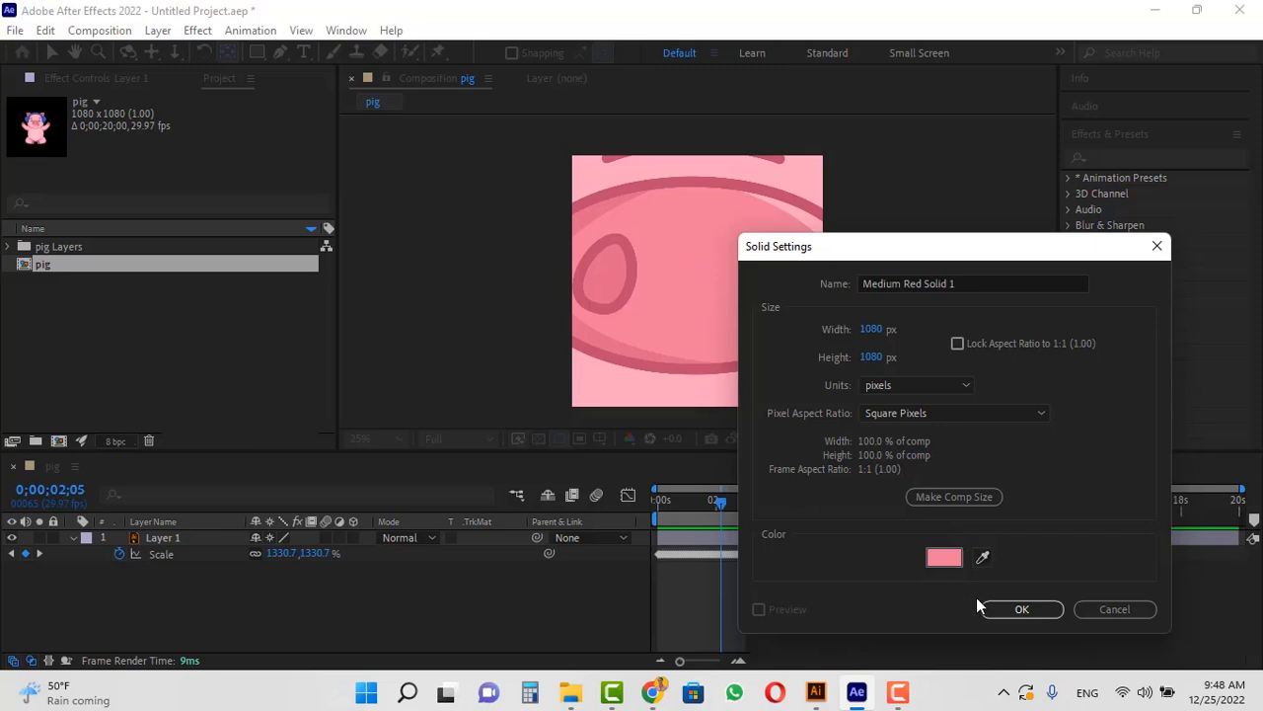
click(759, 296)
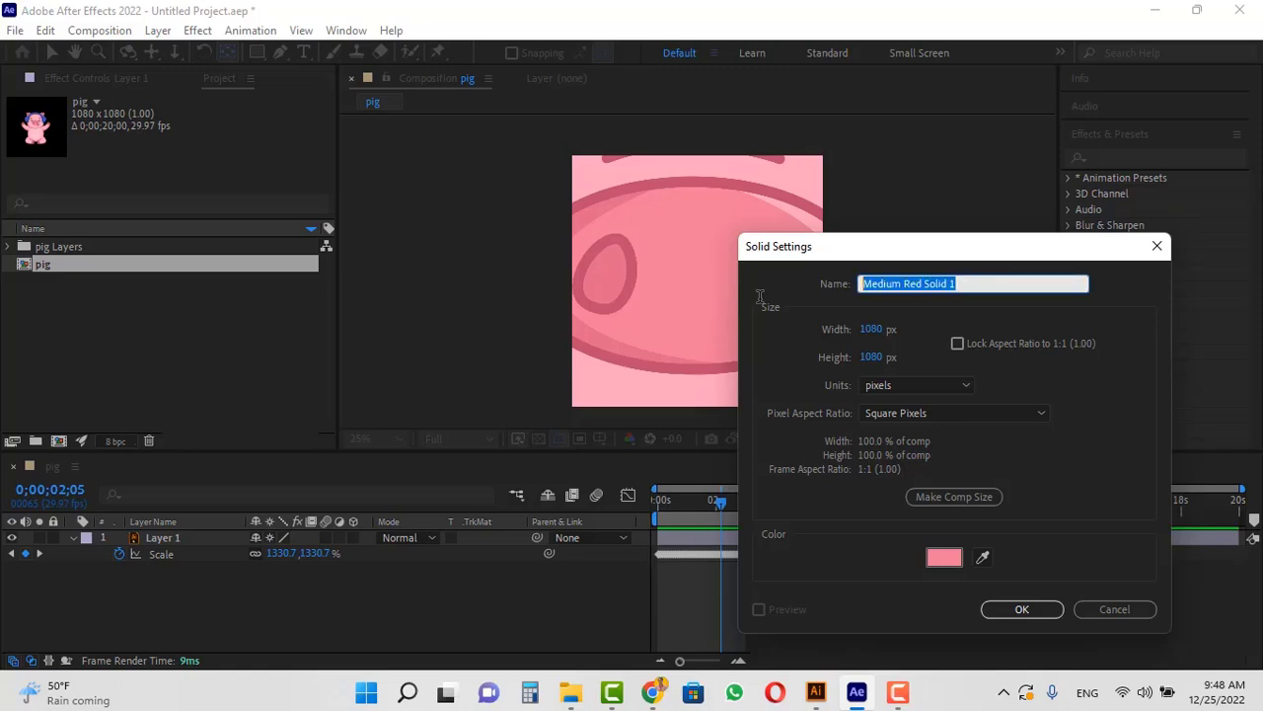
text(BG)
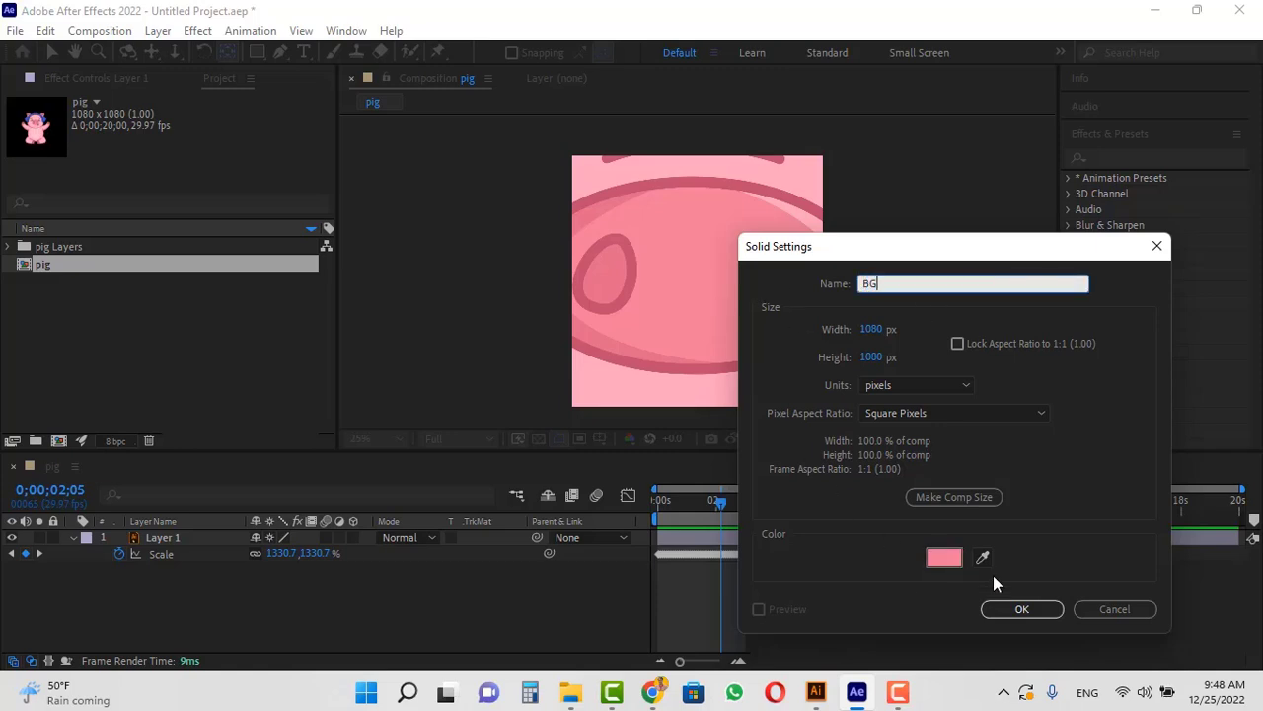
click(1038, 612)
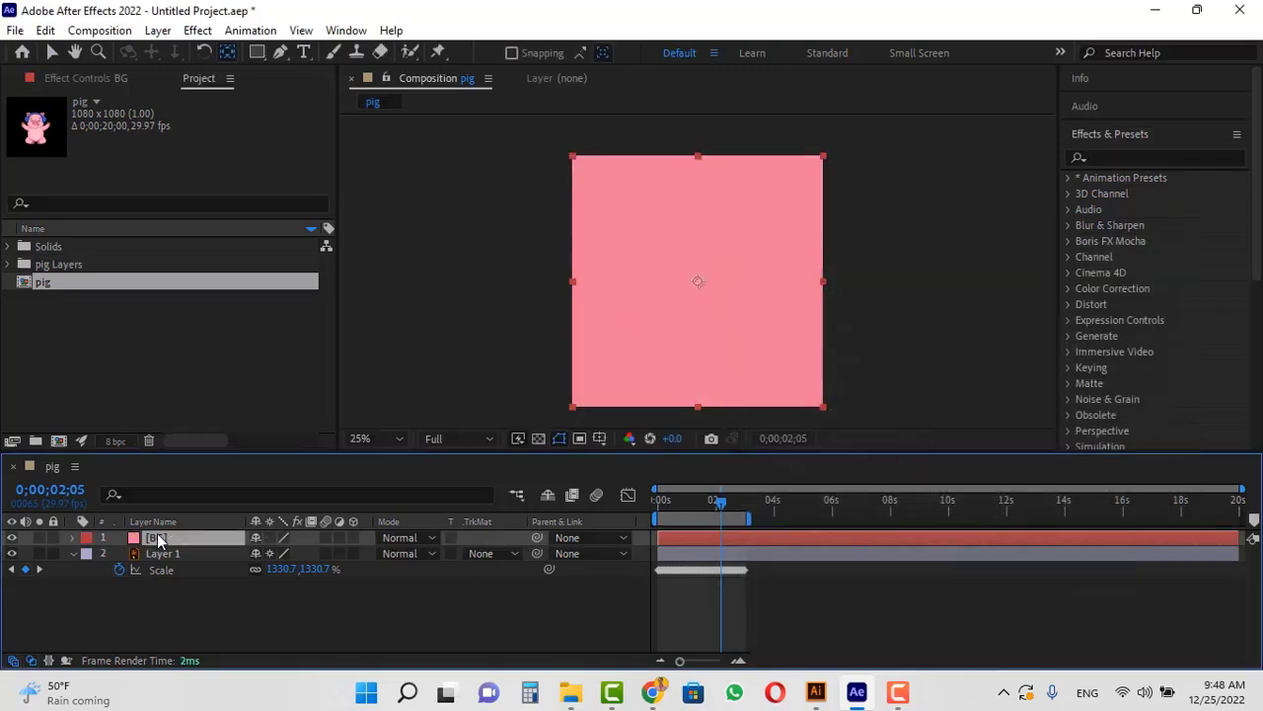
drag(158, 538, 163, 595)
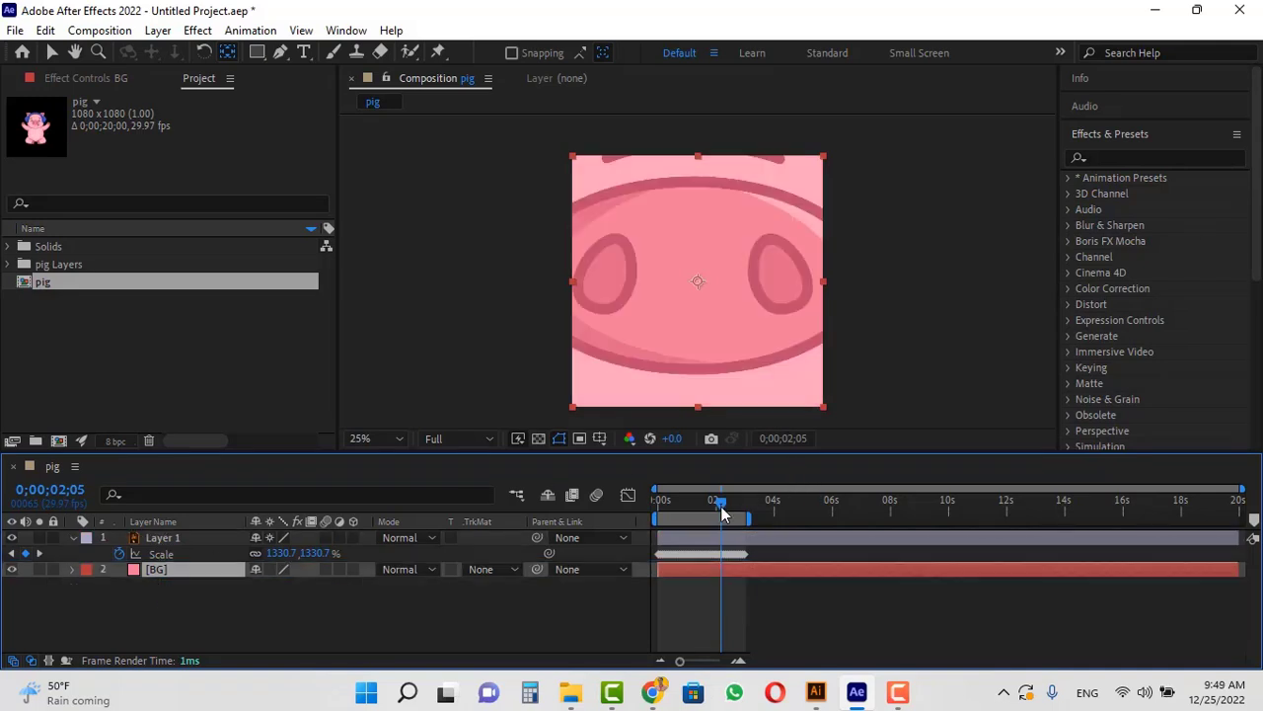
- Duplicate the pig layer and clear the copy's Scale keyframes so it holds at 100%
drag(721, 507, 582, 500)
key(space)
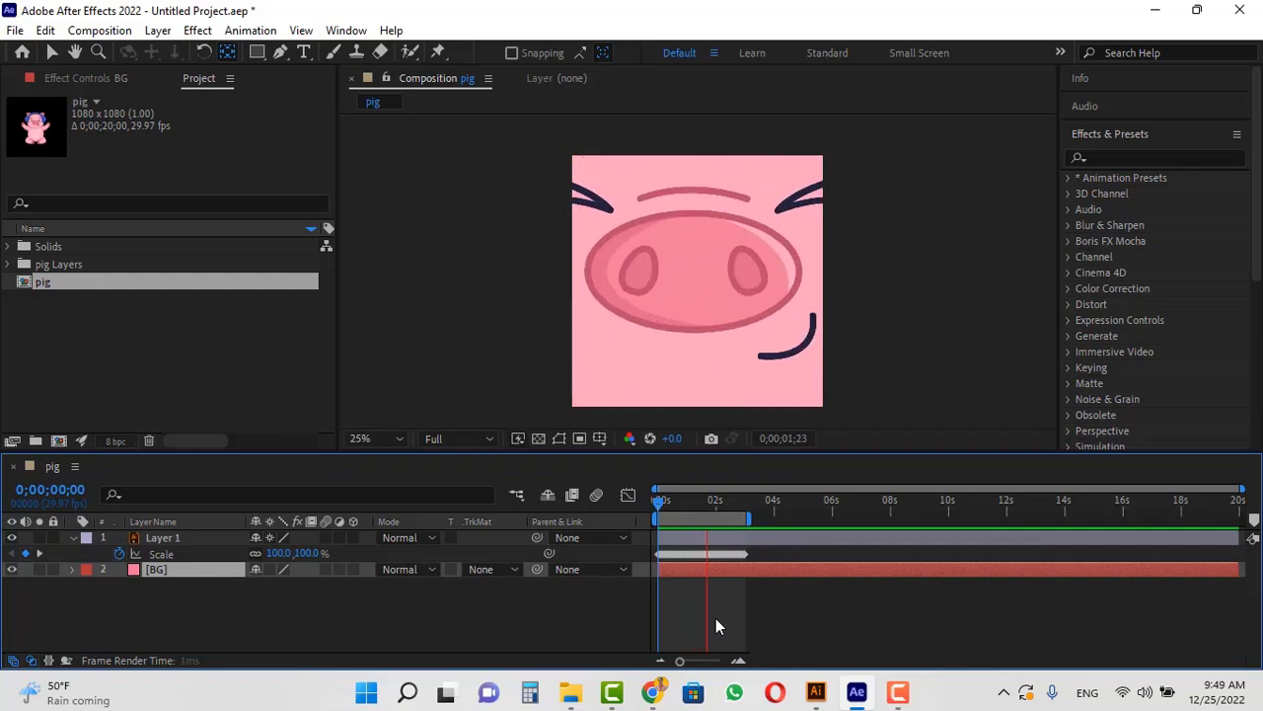
click(151, 538)
key(ctrl+d)
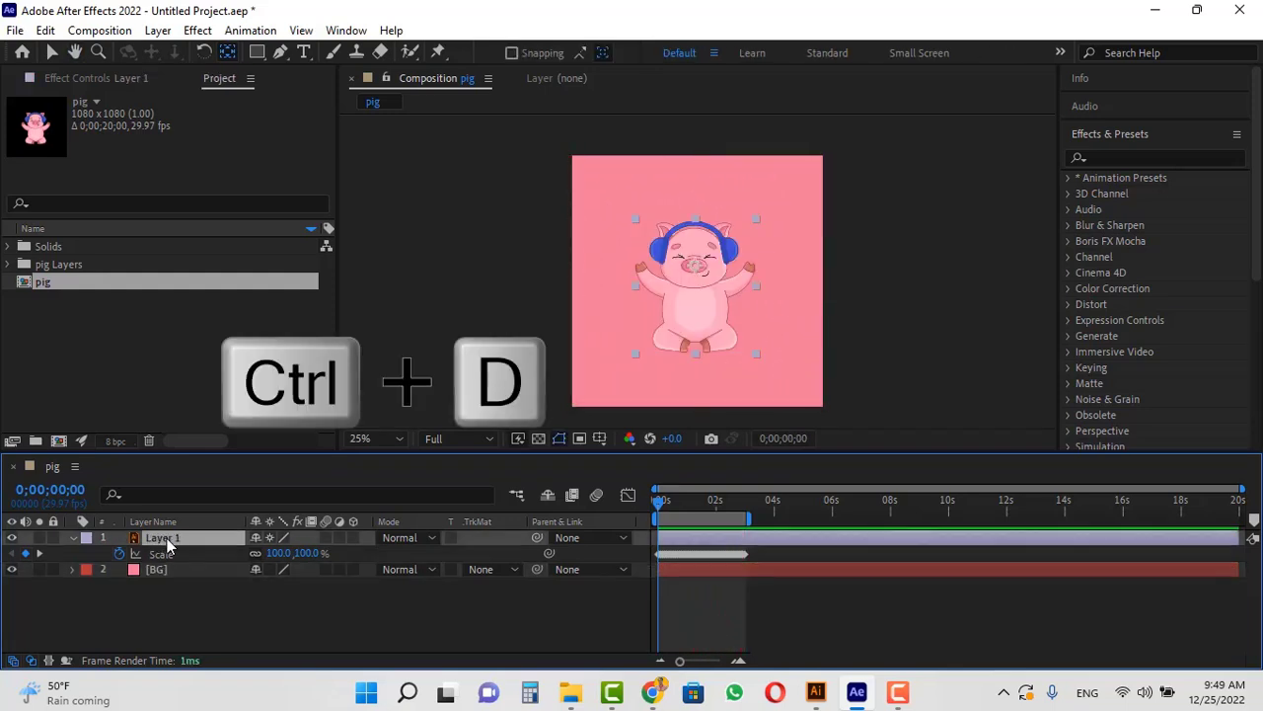
key(s)
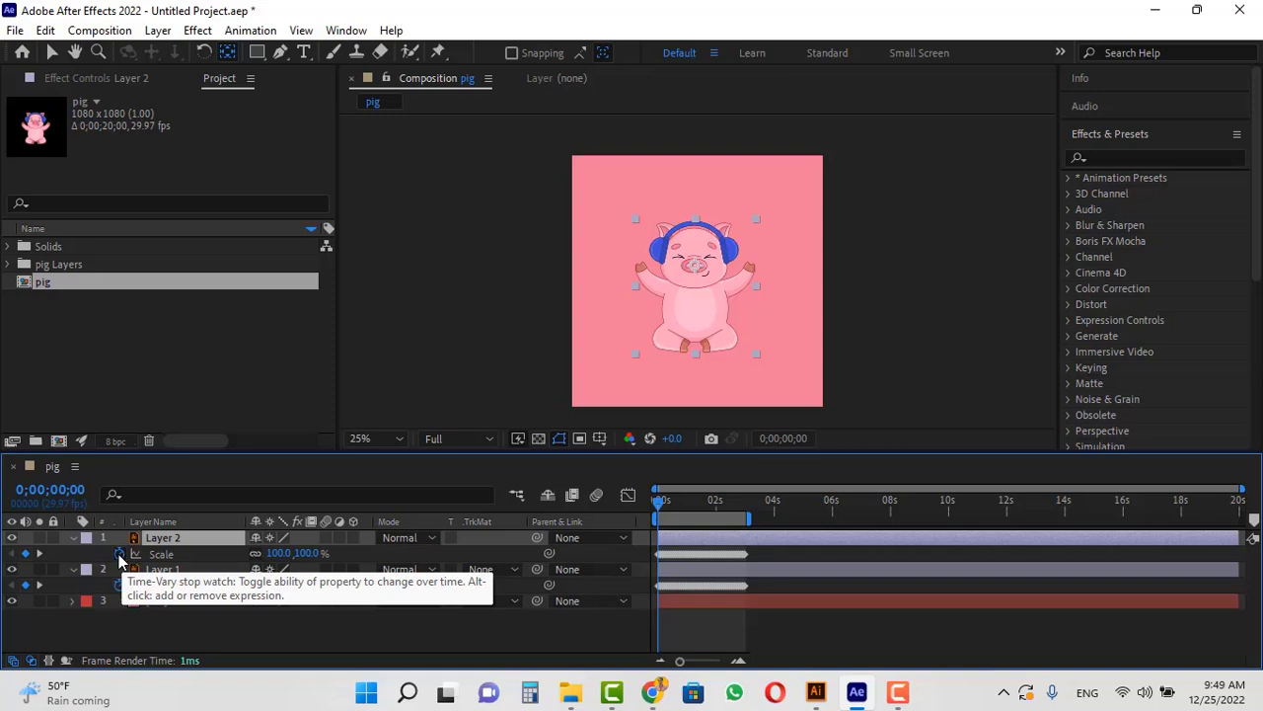
click(120, 553)
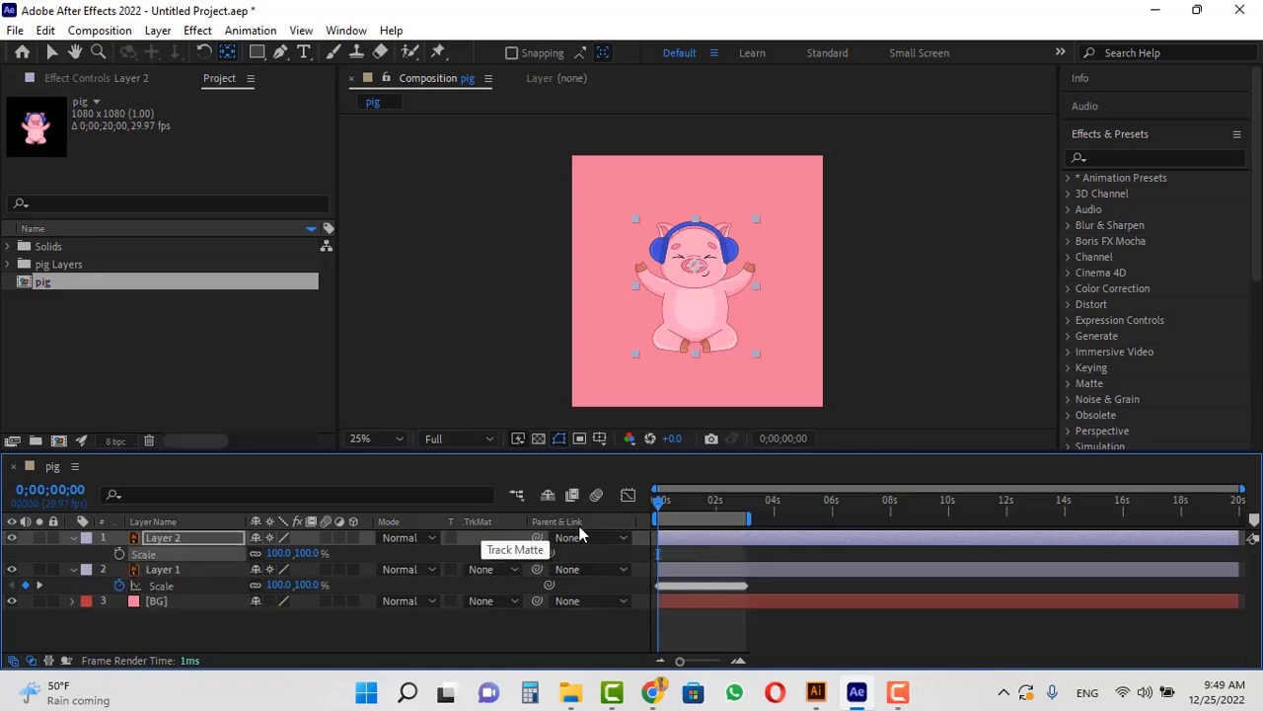
drag(665, 500, 745, 504)
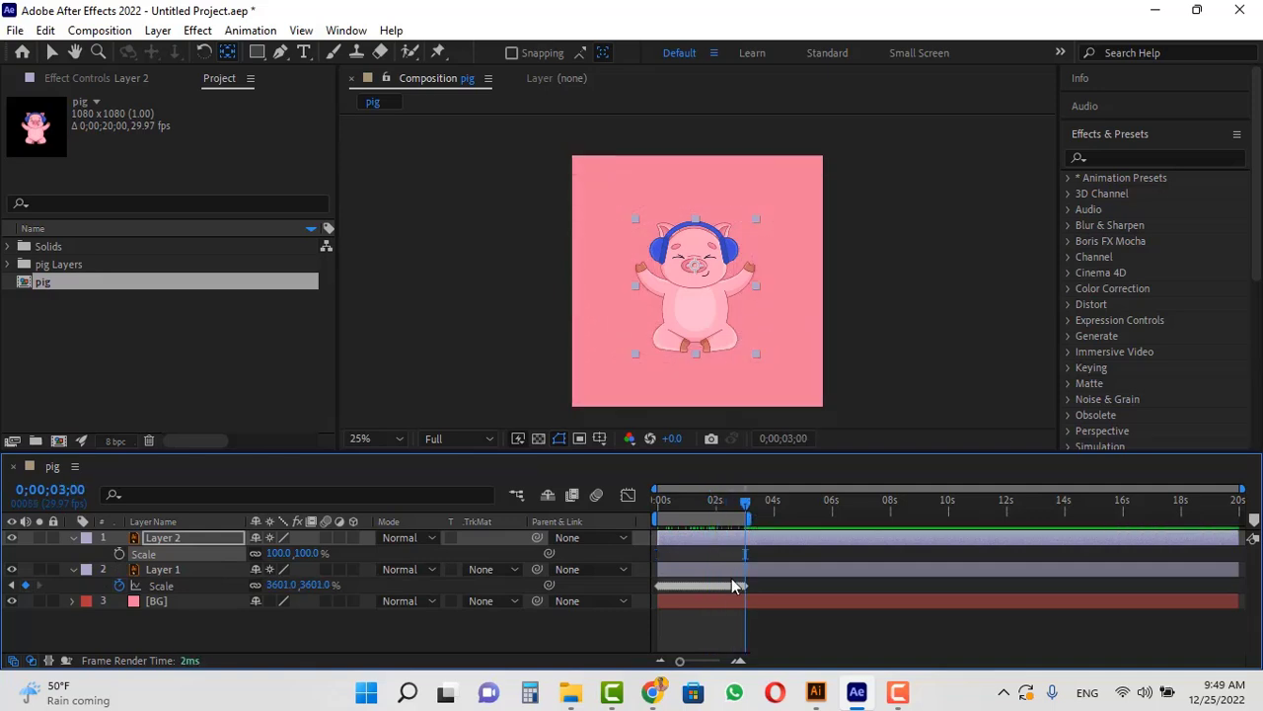
- Parent Layer 2 to Layer 1, shrink it to 2.8% on the snout, and preview
key(equal)
key(equal)
key(equal)
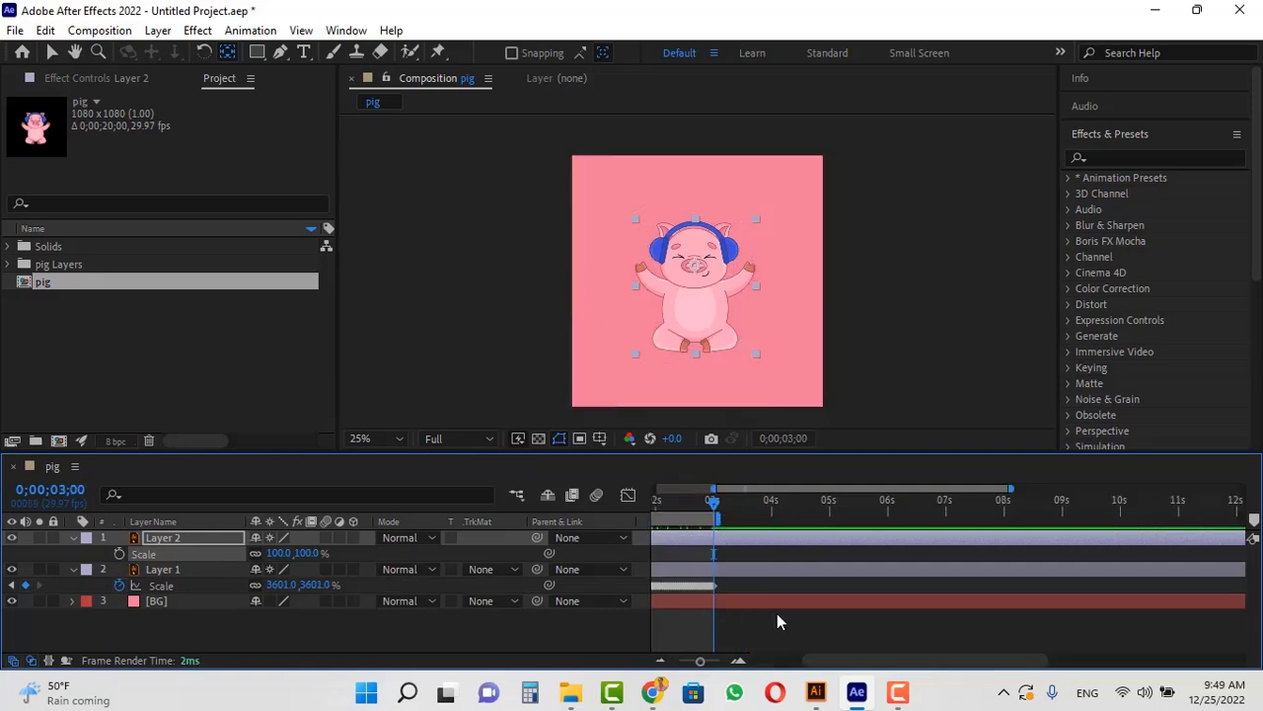
key(equal)
key(equal)
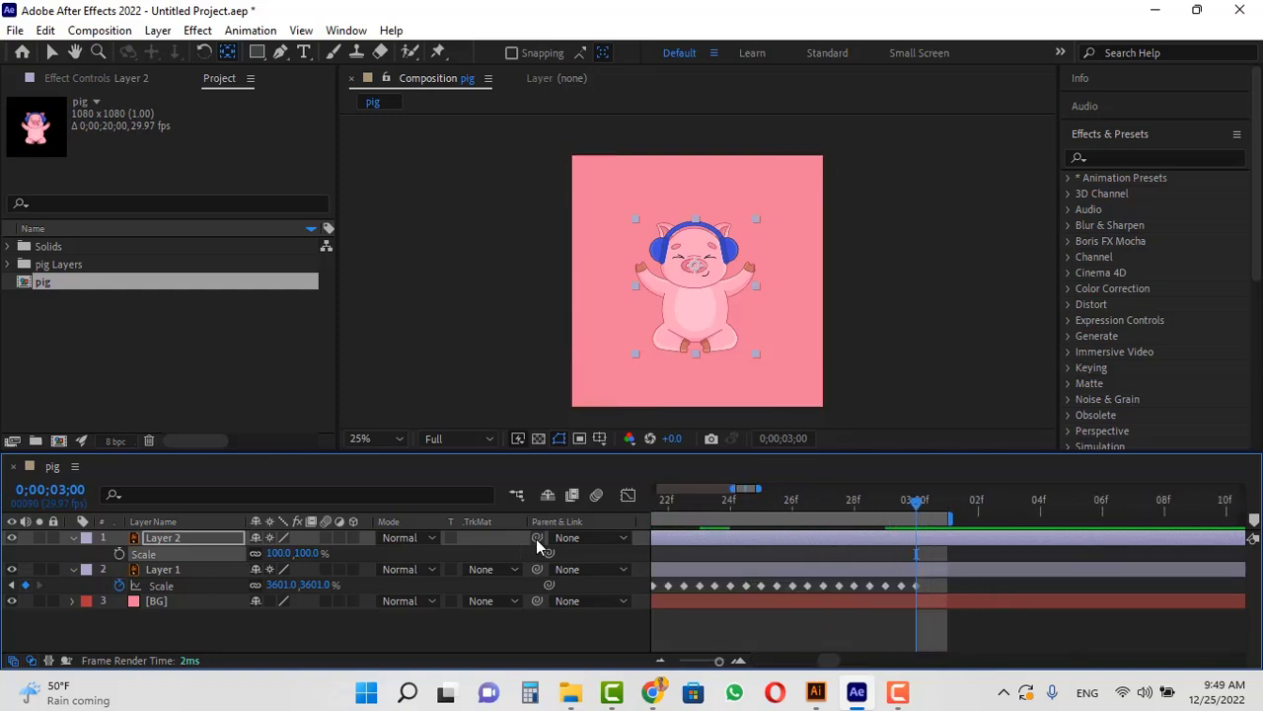
drag(535, 539, 179, 577)
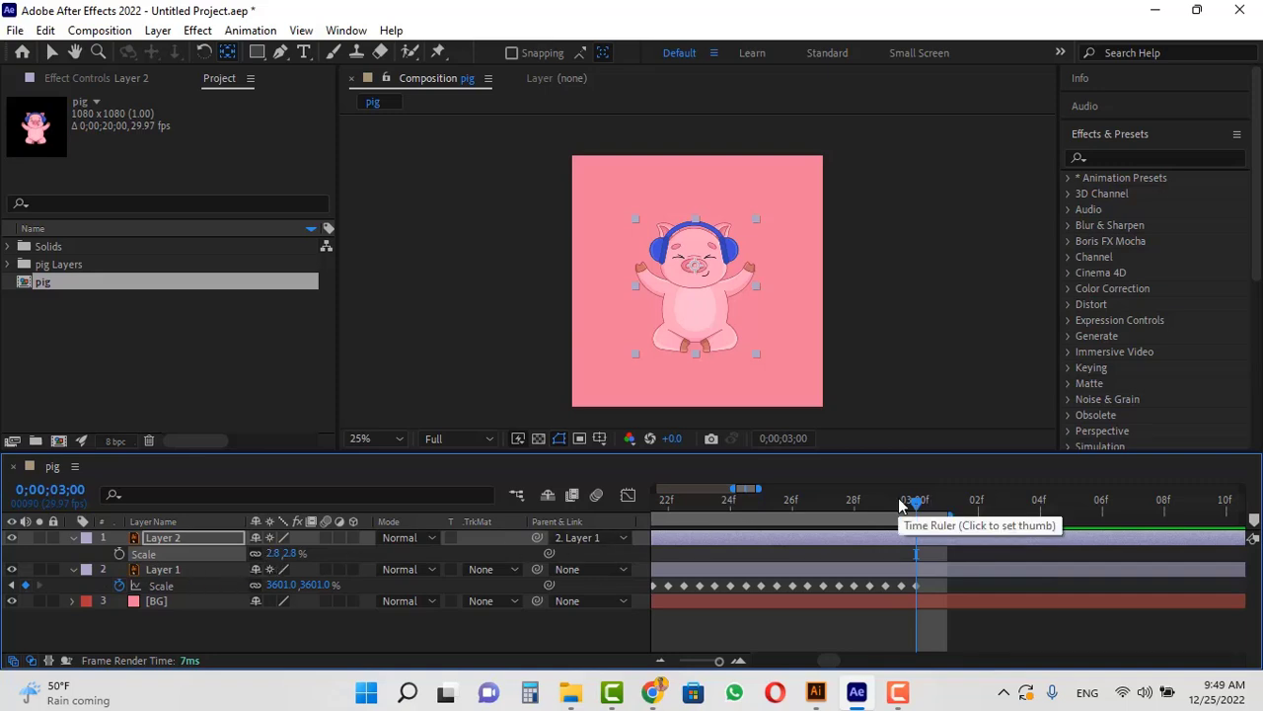
drag(900, 505, 329, 533)
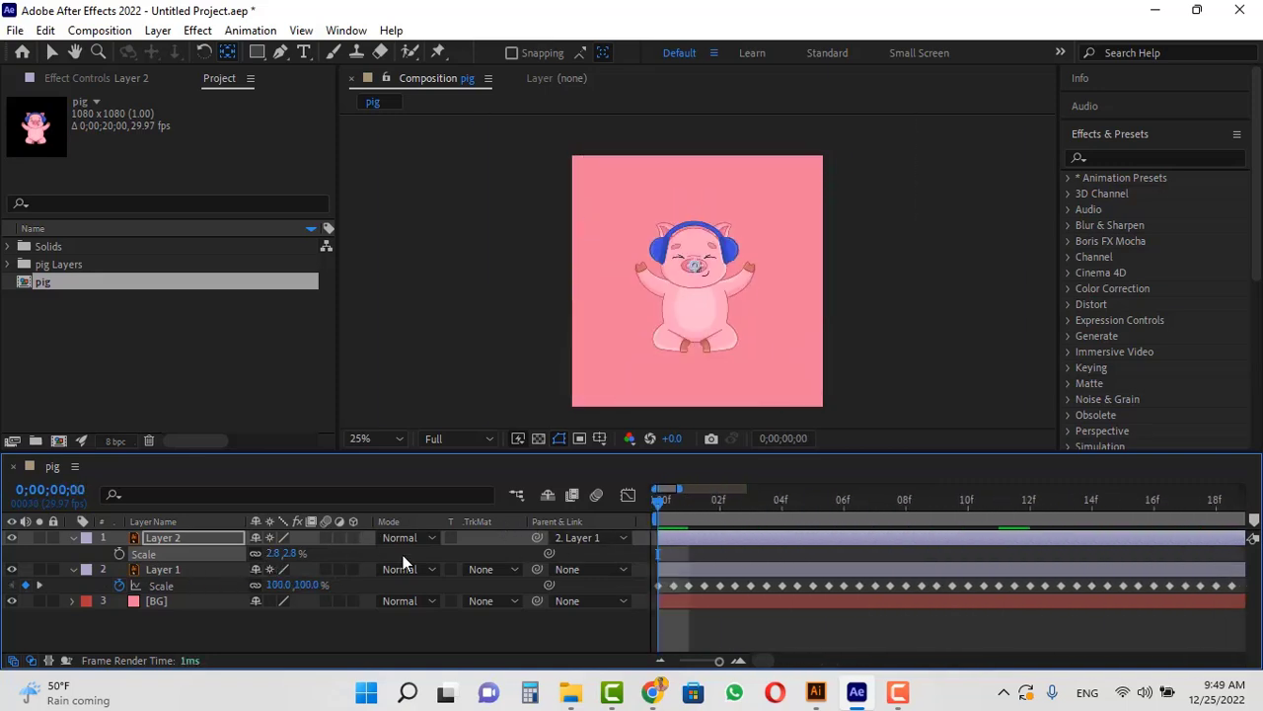
key(space)
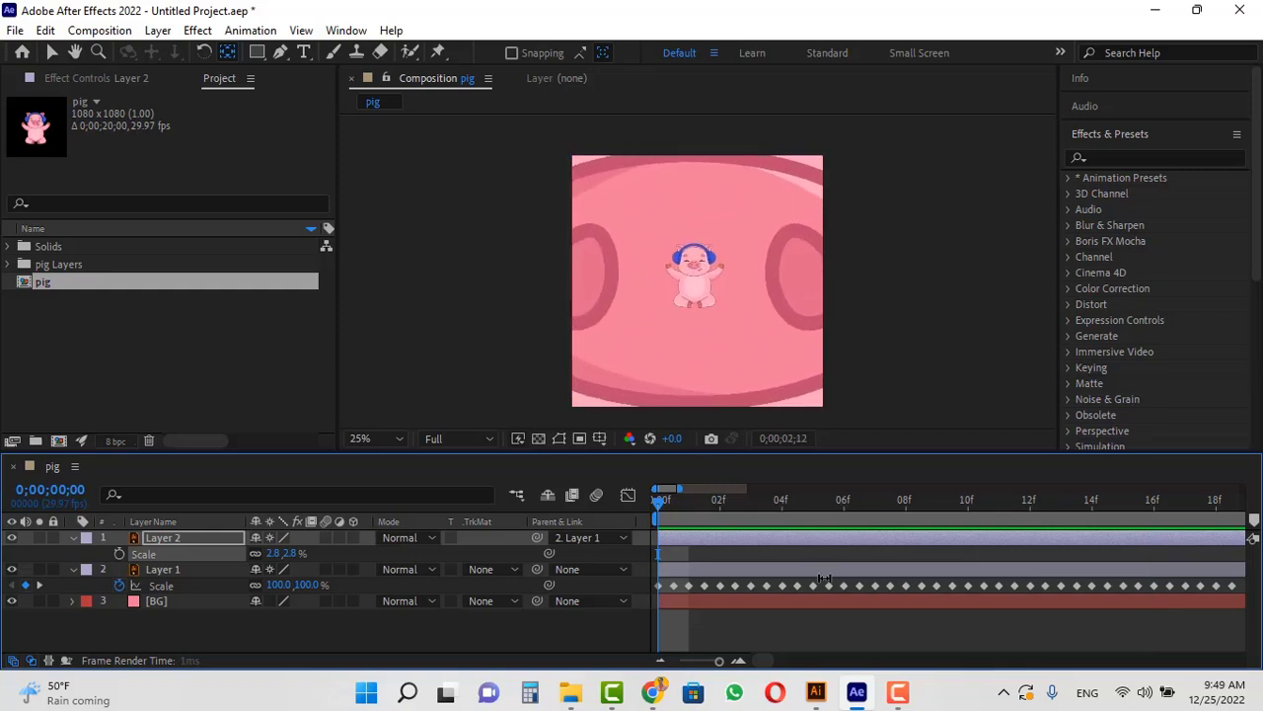
scroll(775, 568, up, 2)
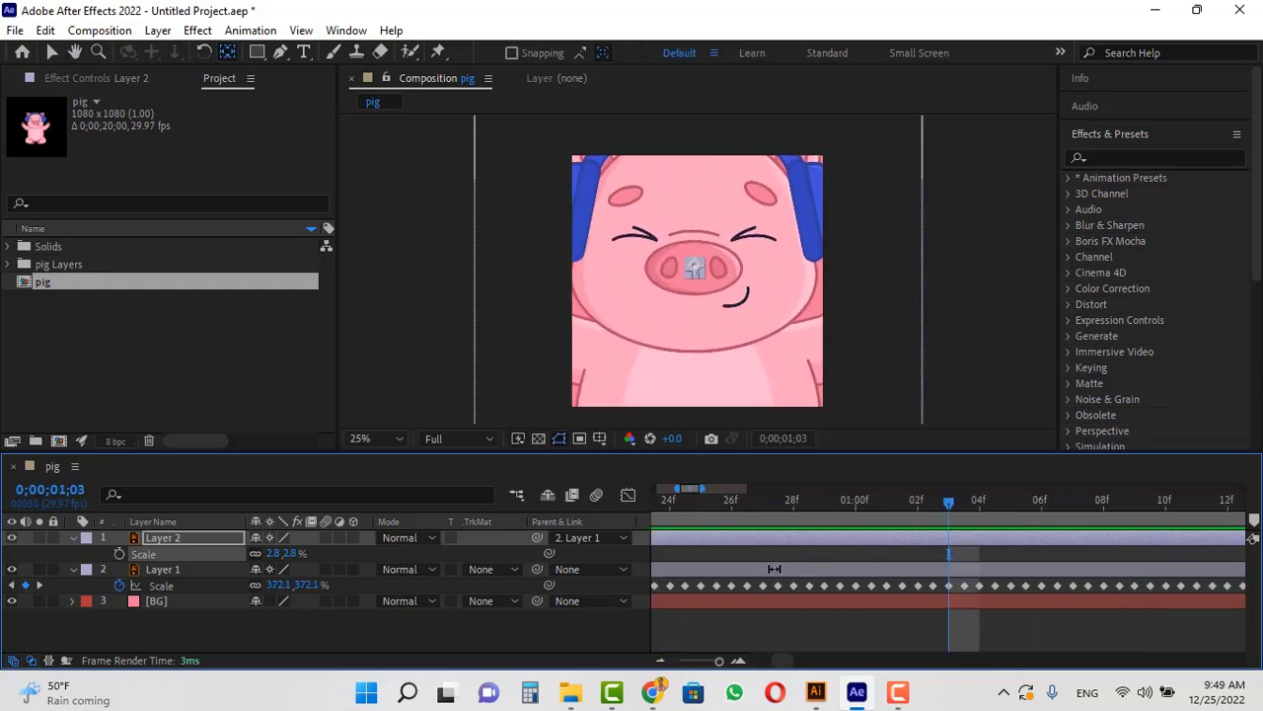
scroll(794, 636, down, 4)
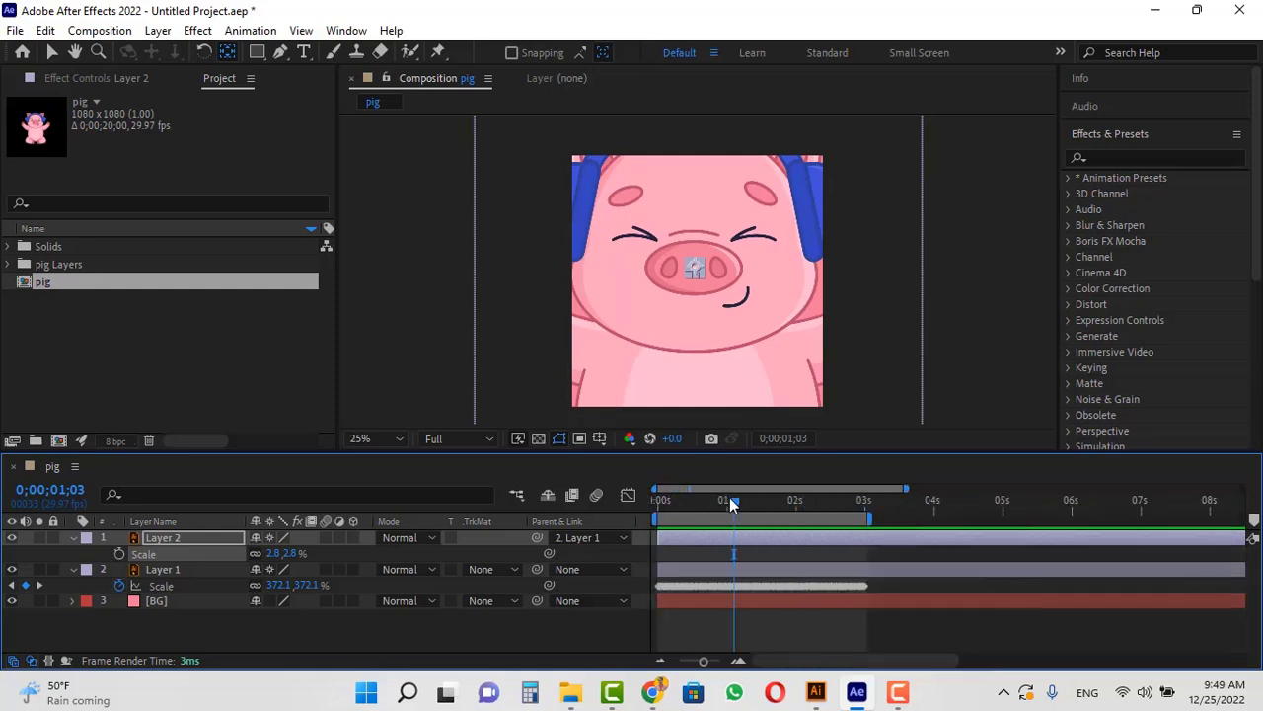
drag(729, 500, 658, 500)
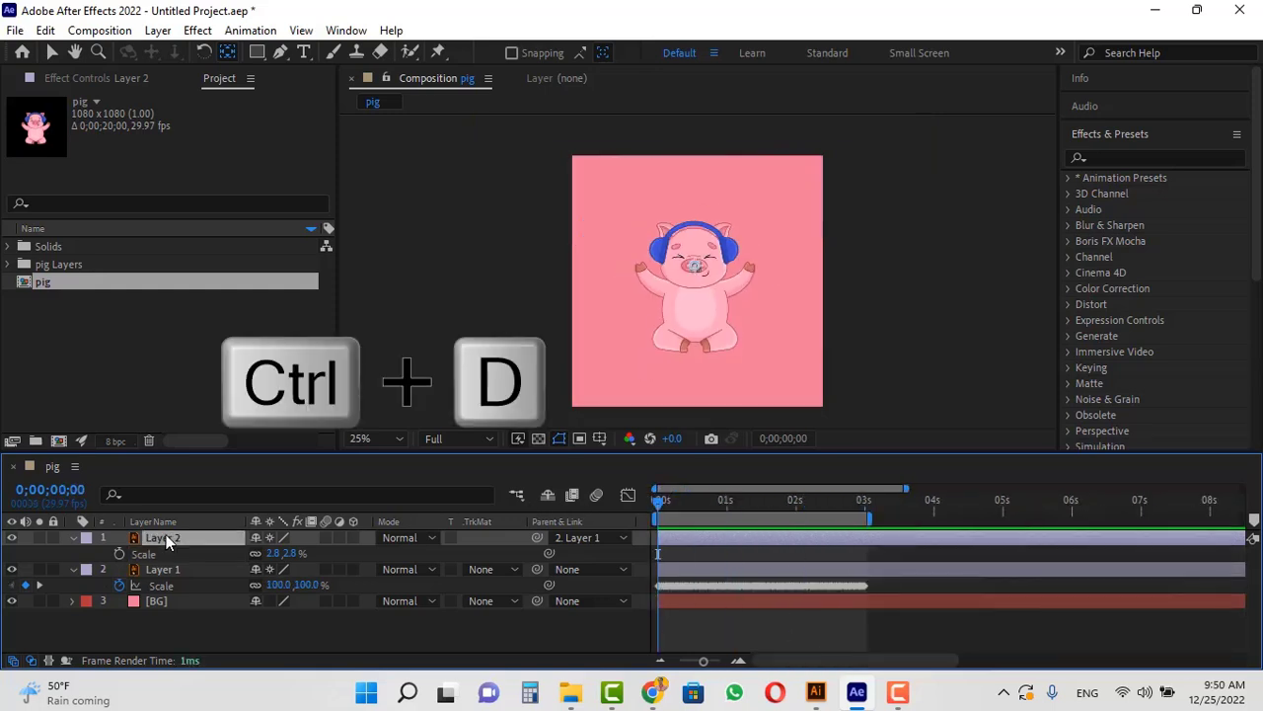
- Duplicate Layer 2, set the copy's parent to None, re-parent Layer 3 to Layer 2, and preview
key(ctrl+d)
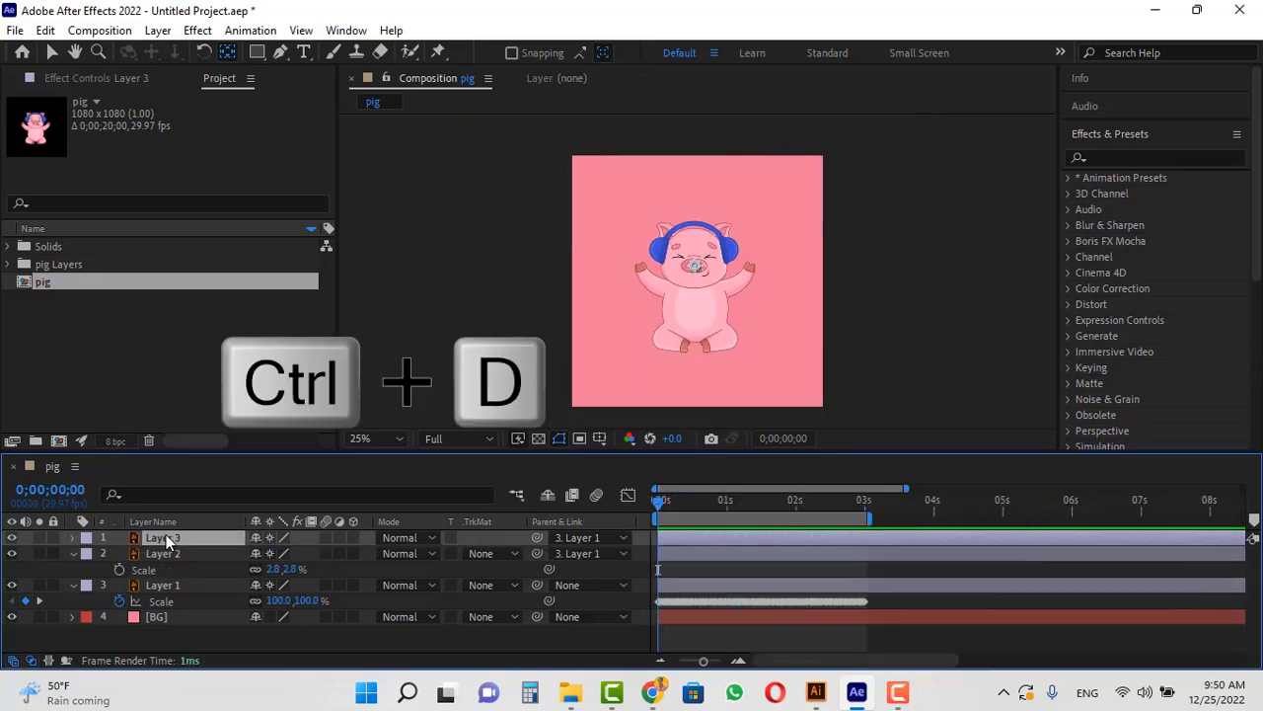
click(578, 537)
click(582, 559)
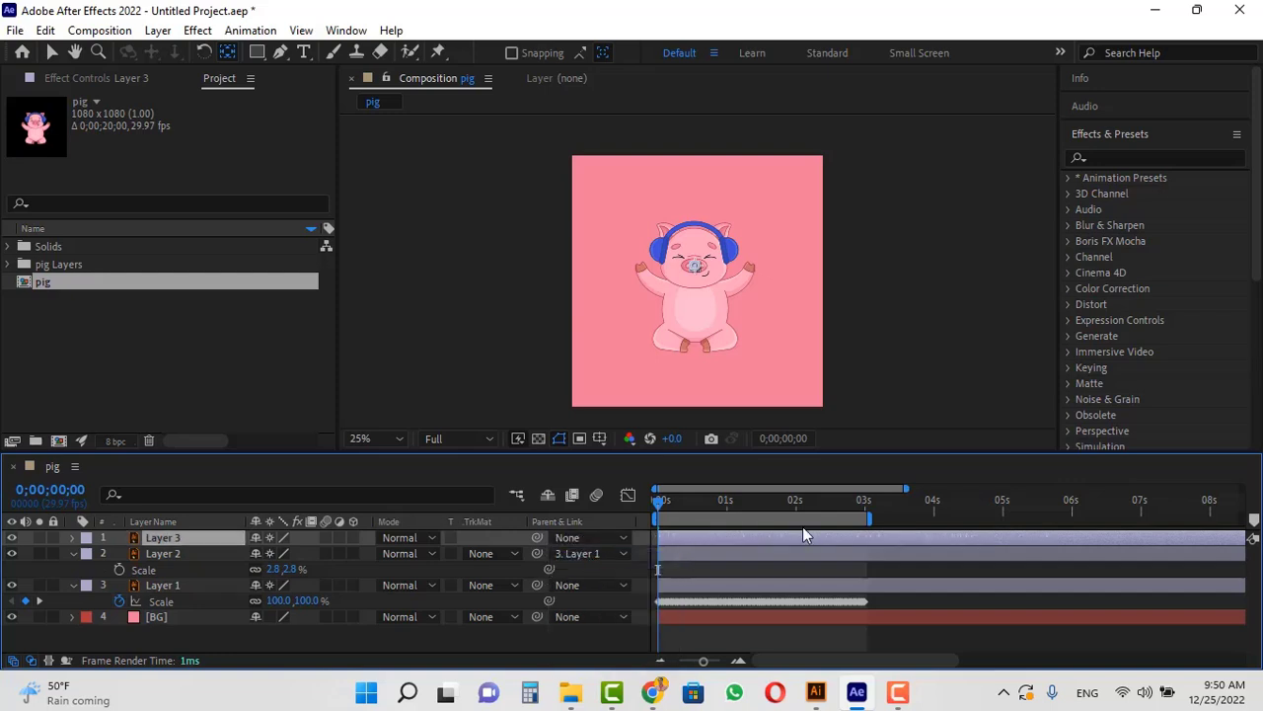
drag(688, 503, 895, 506)
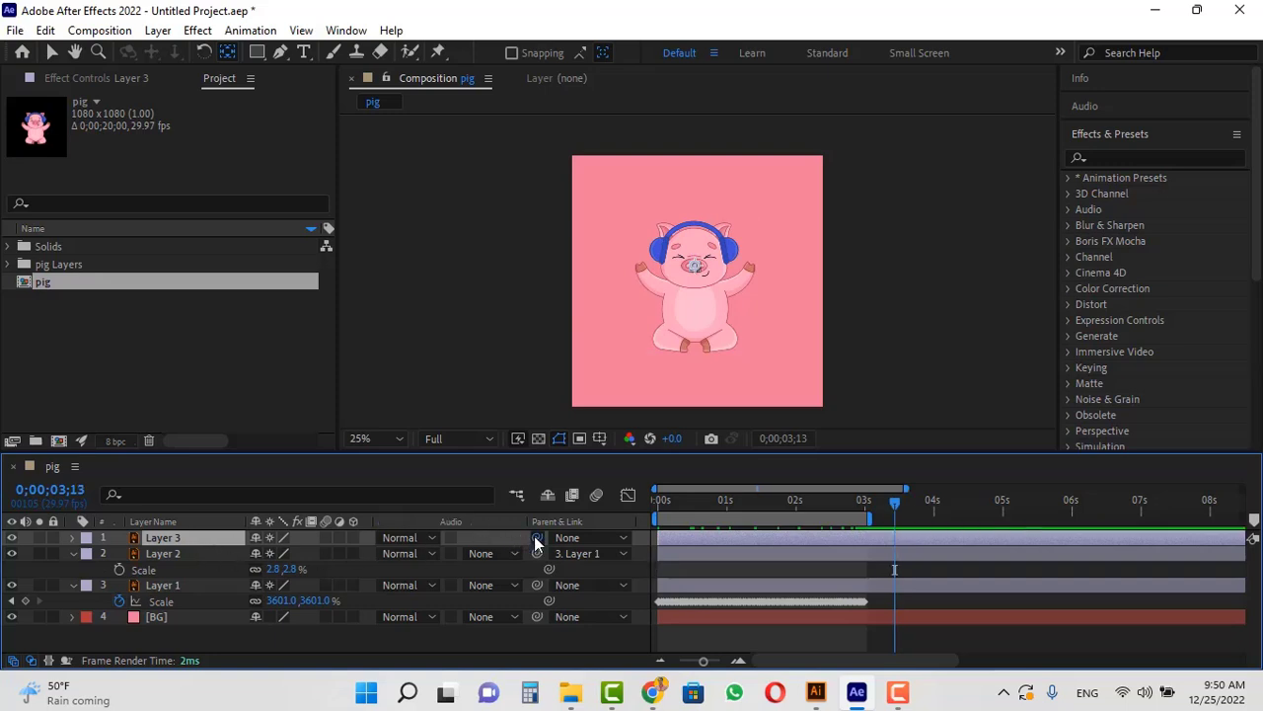
drag(536, 538, 165, 556)
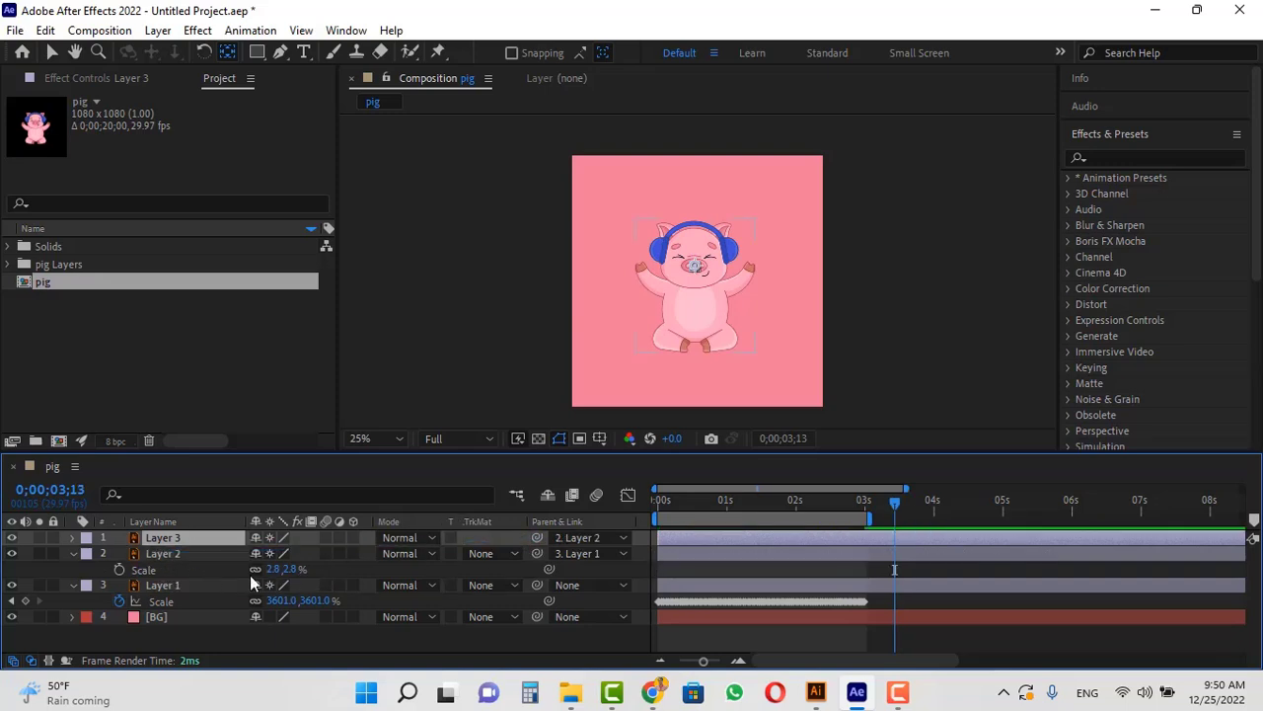
key(Home)
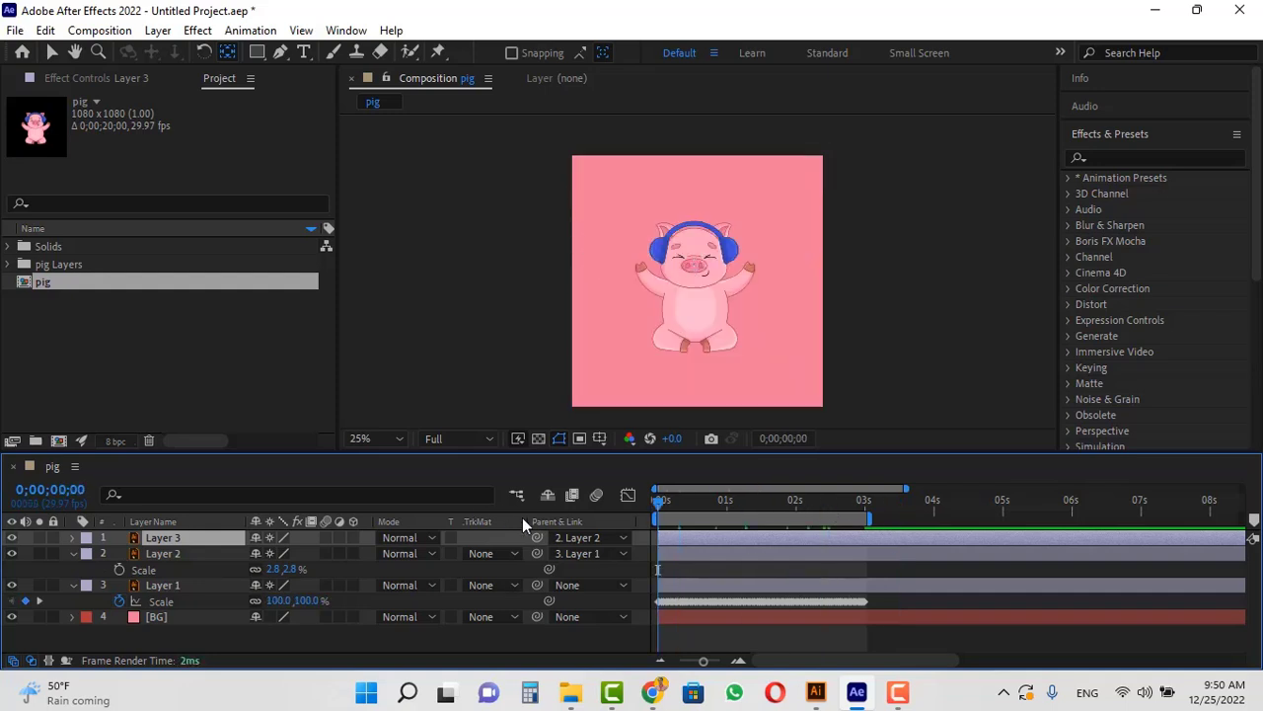
key(space)
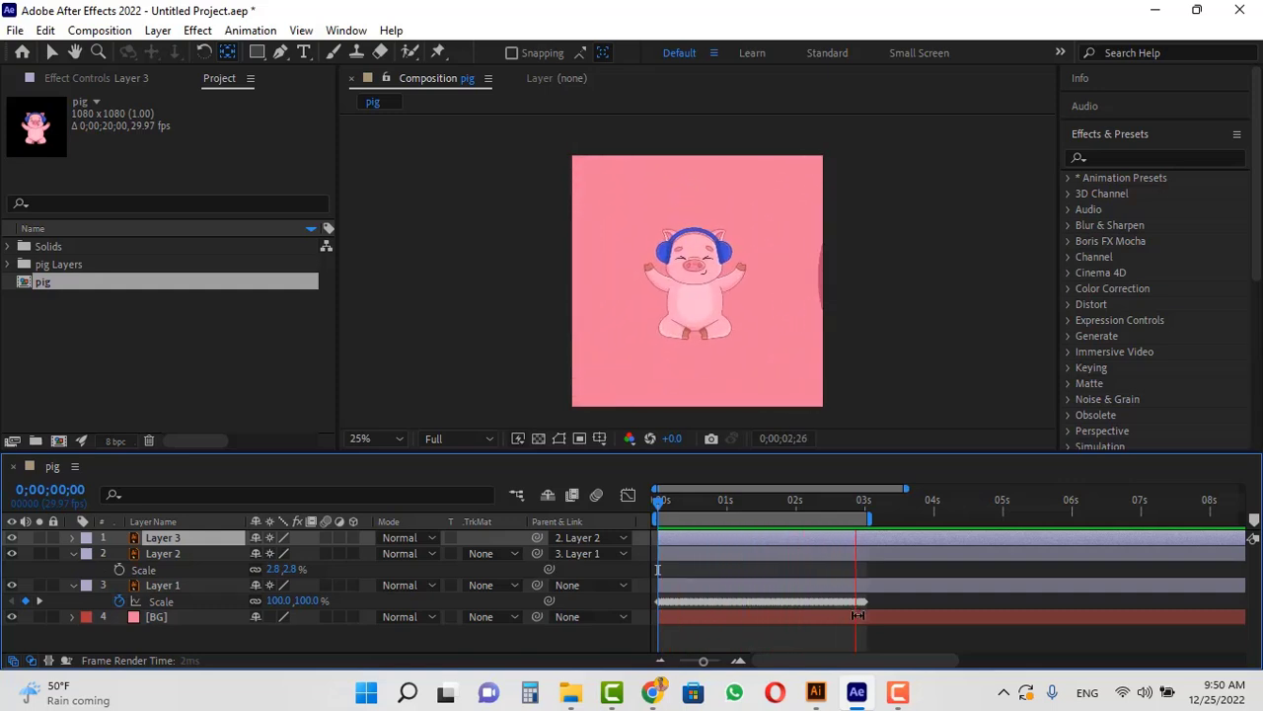
key(space)
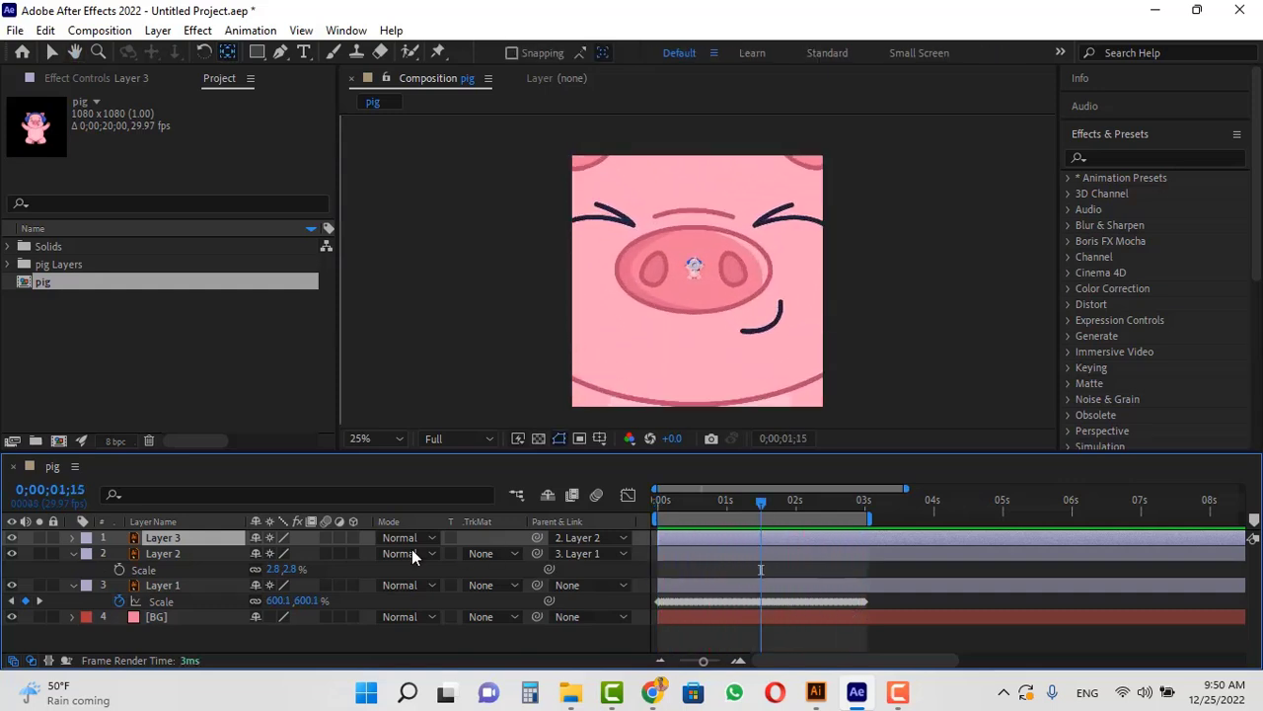
- Pre-compose the three selected pig layers into a new Pre-comp 1
ctrl+click(163, 555)
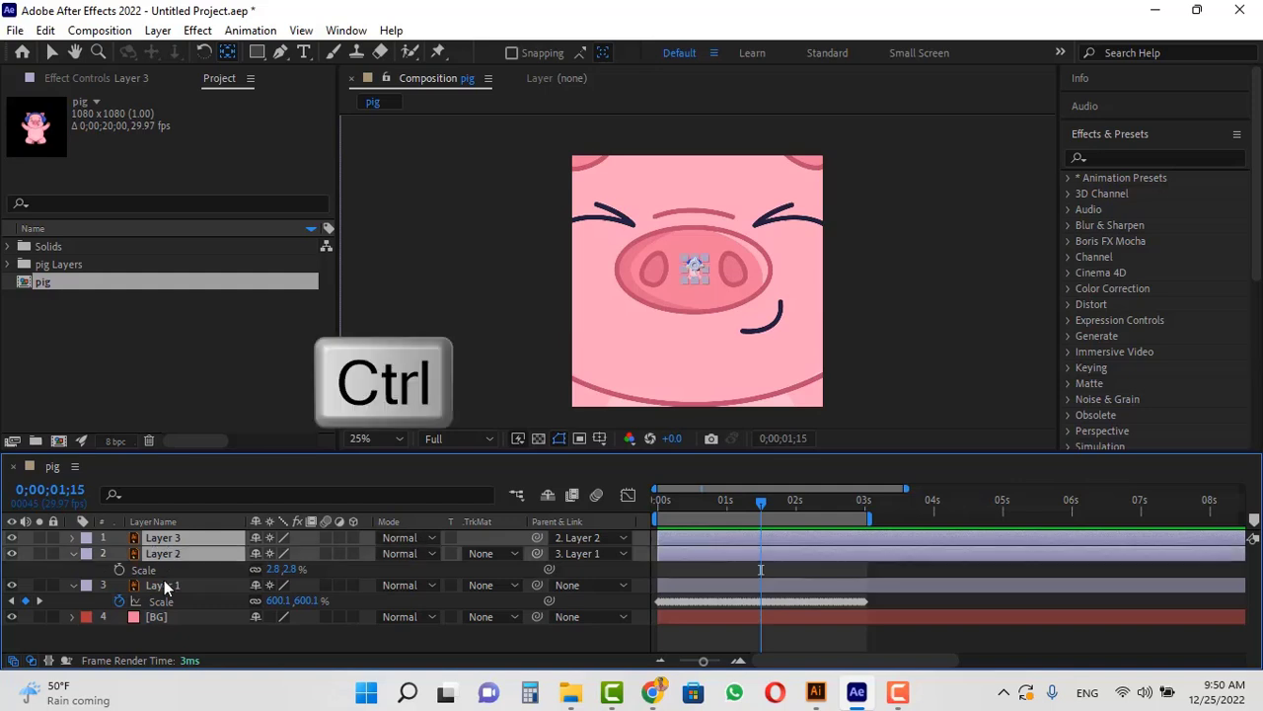
ctrl+click(192, 587)
key(ctrl+shift+c)
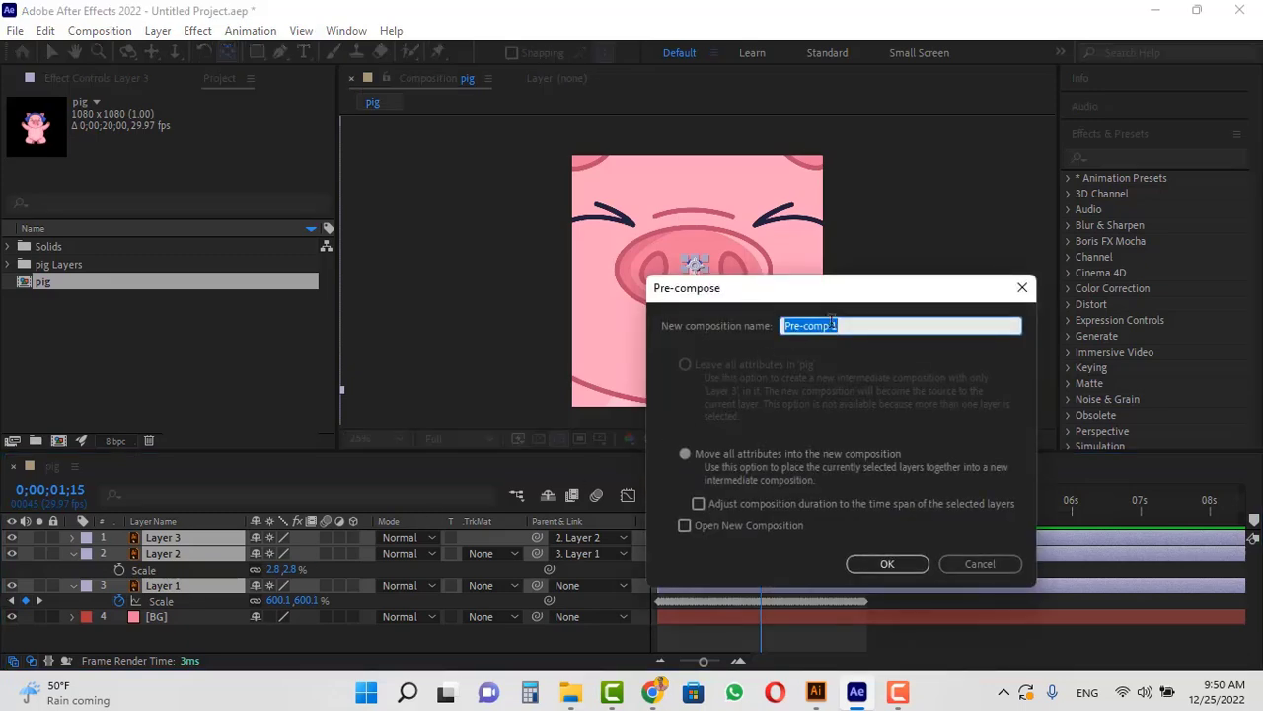
click(873, 567)
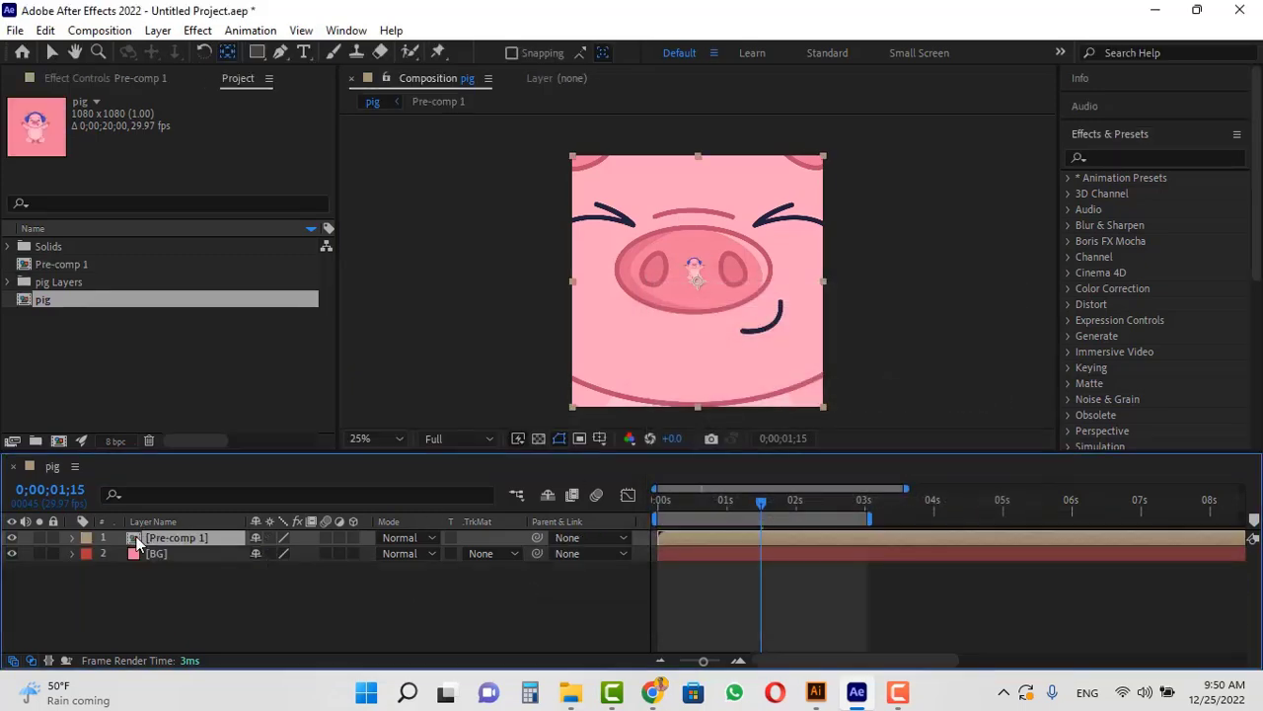
- Trim Pre-comp 1 to its work area, about 0;00;03;01, then return to the pig comp
double_click(136, 539)
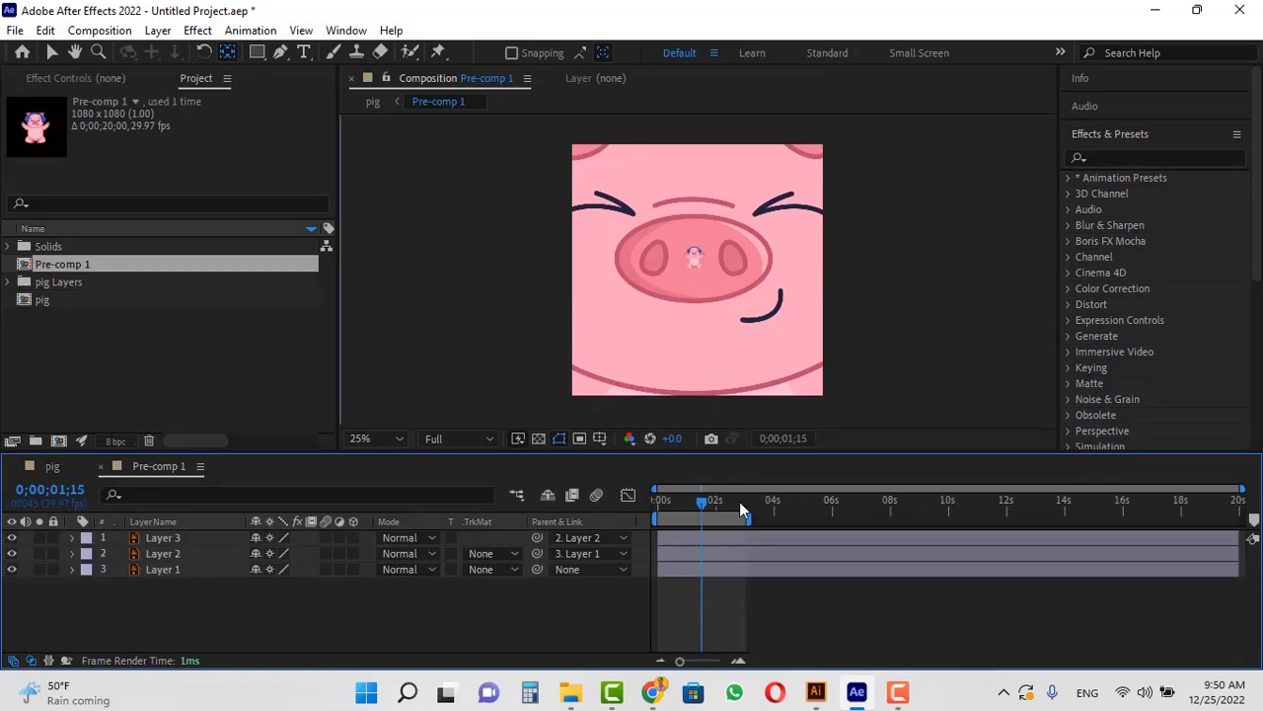
drag(701, 505, 736, 513)
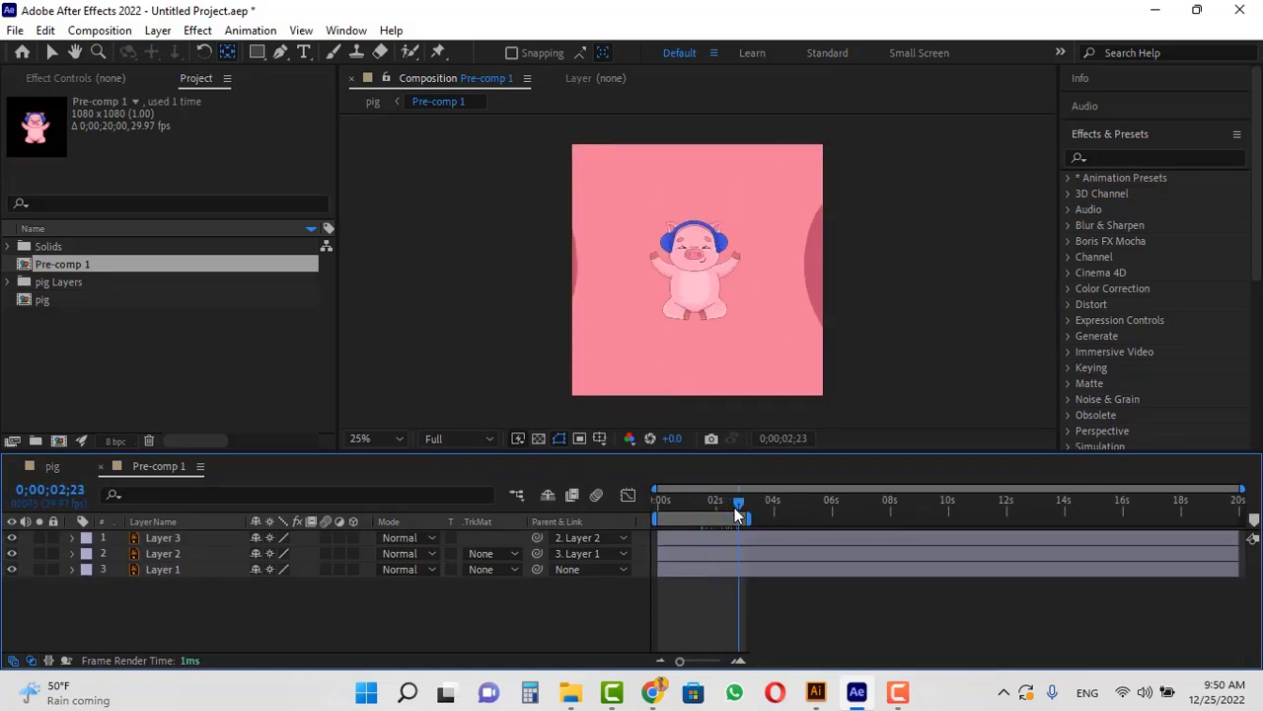
right_click(715, 518)
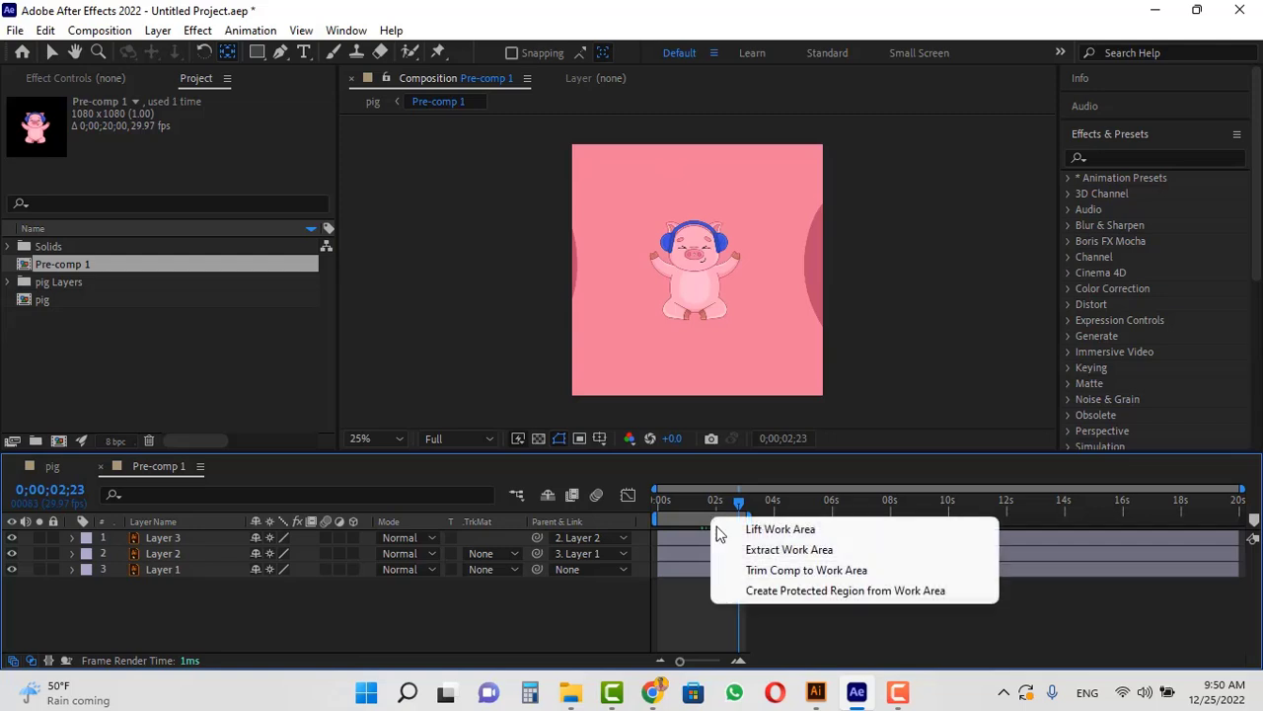
click(770, 572)
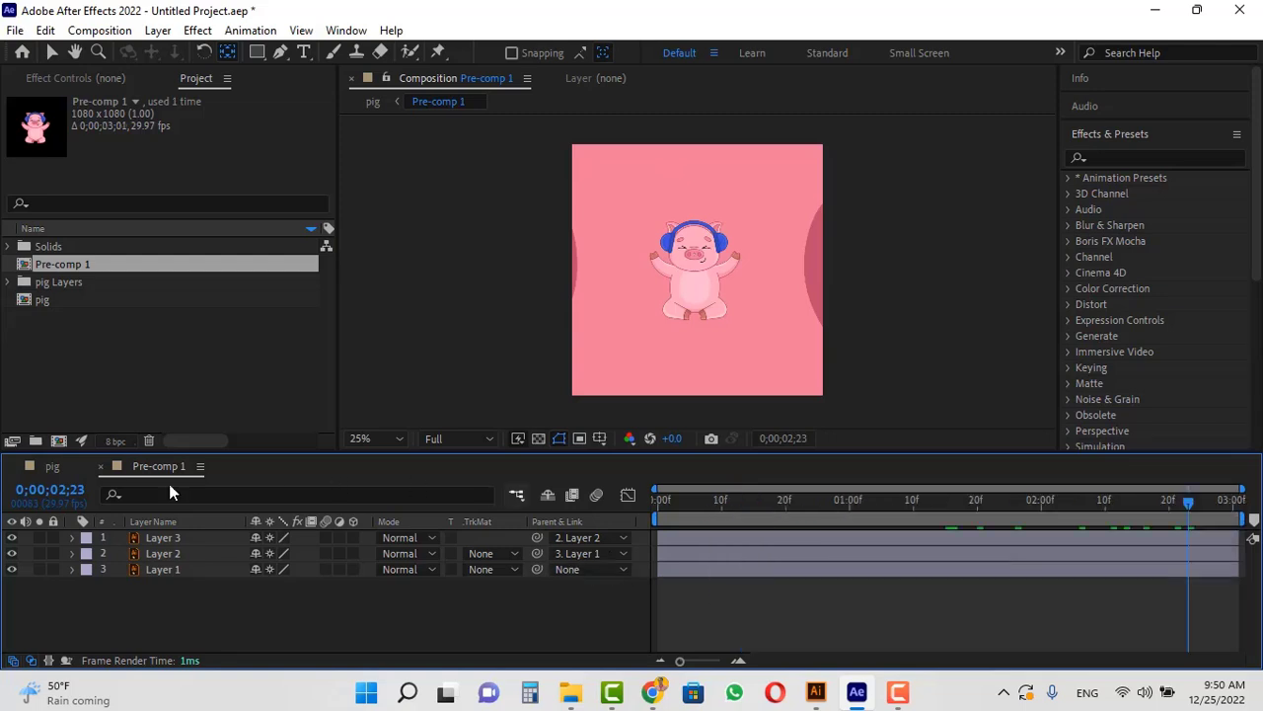
click(53, 471)
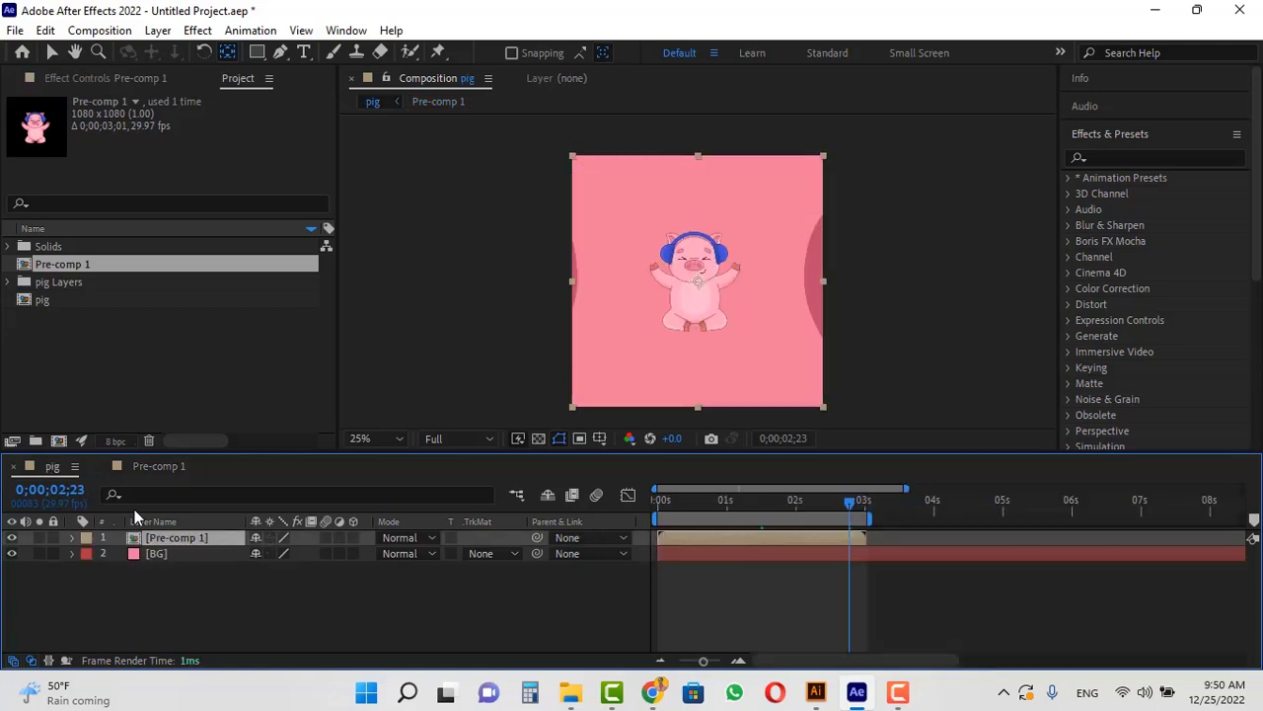
- Enable Time Remapping on the Pre-comp 1 layer
right_click(798, 538)
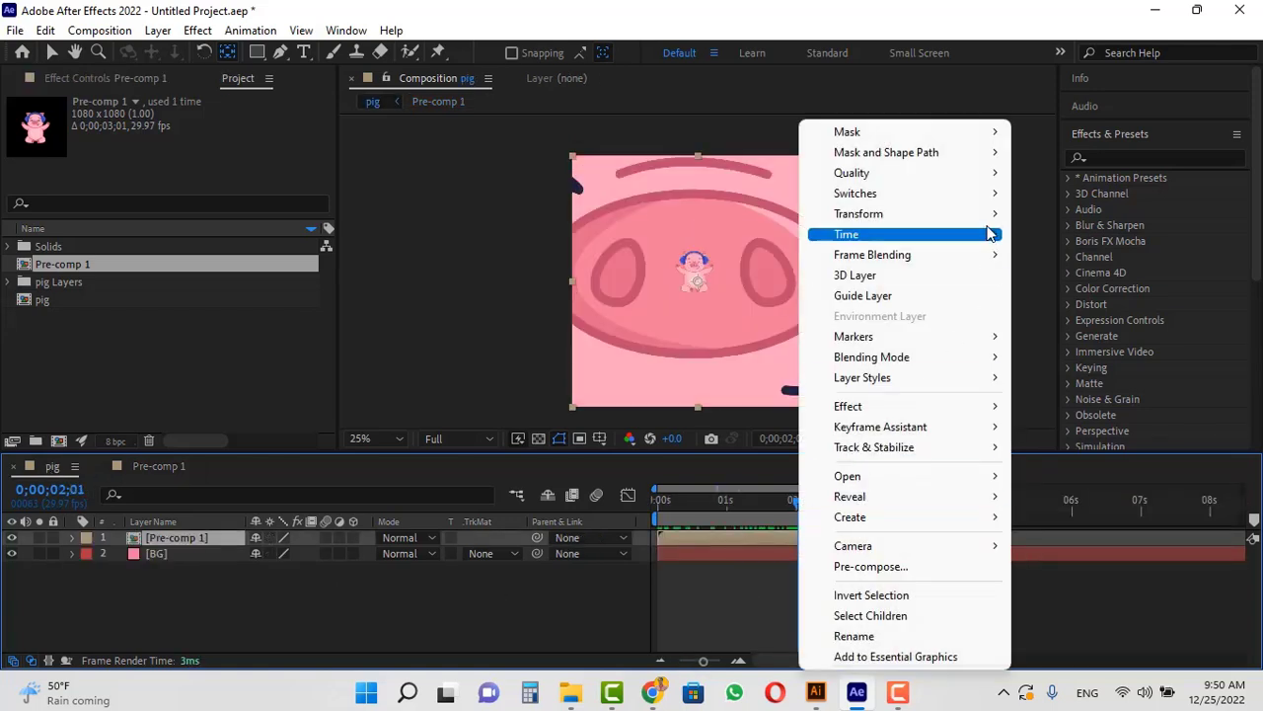
mouse_move(988, 232)
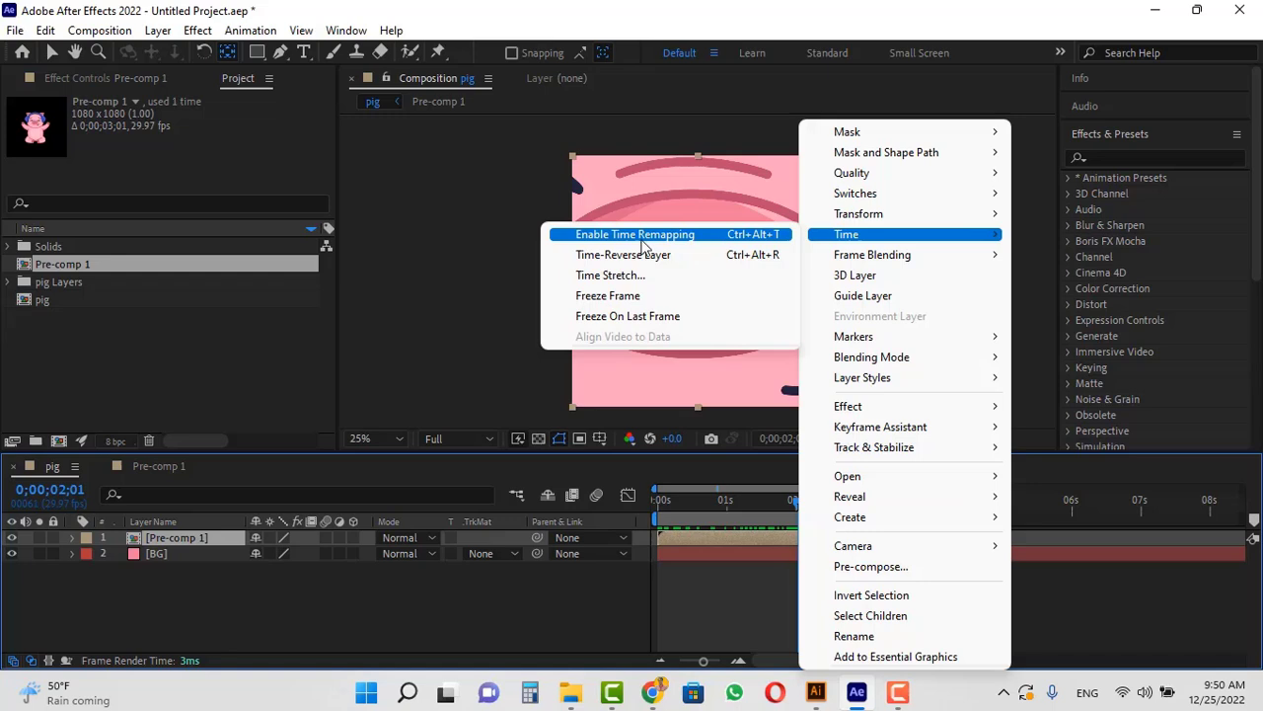
click(756, 235)
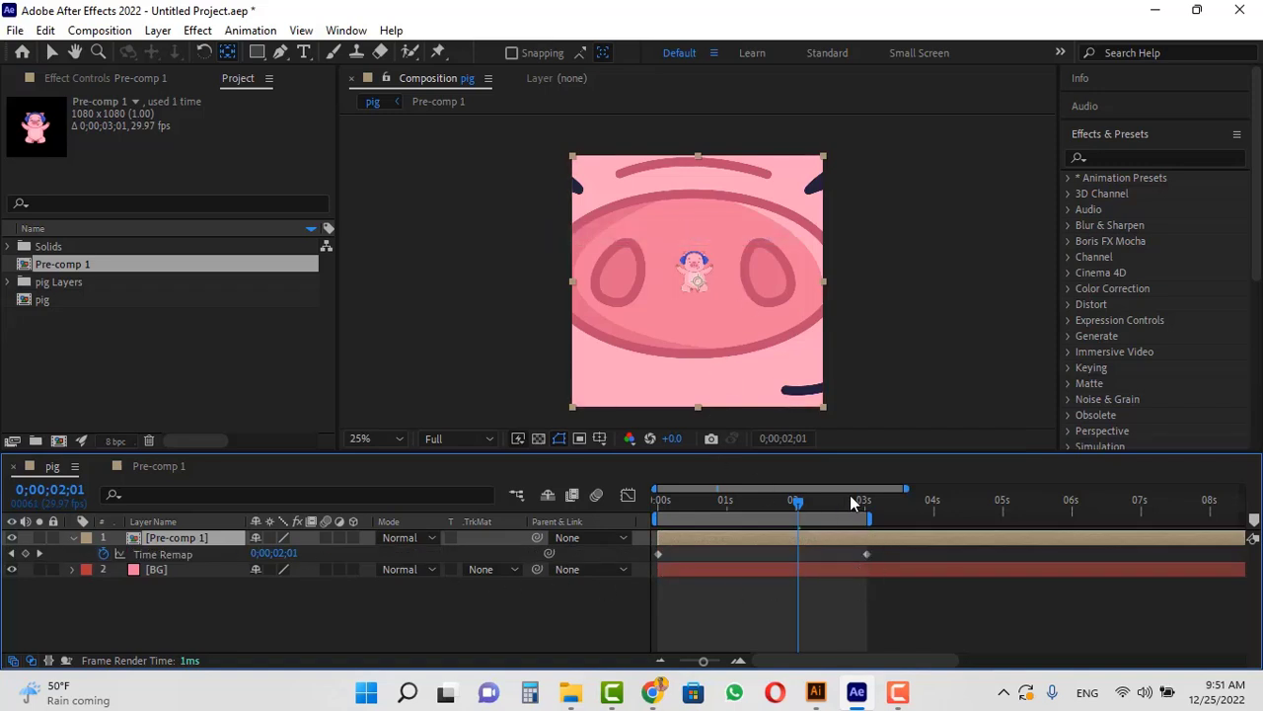
- Add a Time Remap keyframe at 0;00;03;00 and delete the blank-frame keyframe at 0;00;03;01
drag(852, 502, 867, 510)
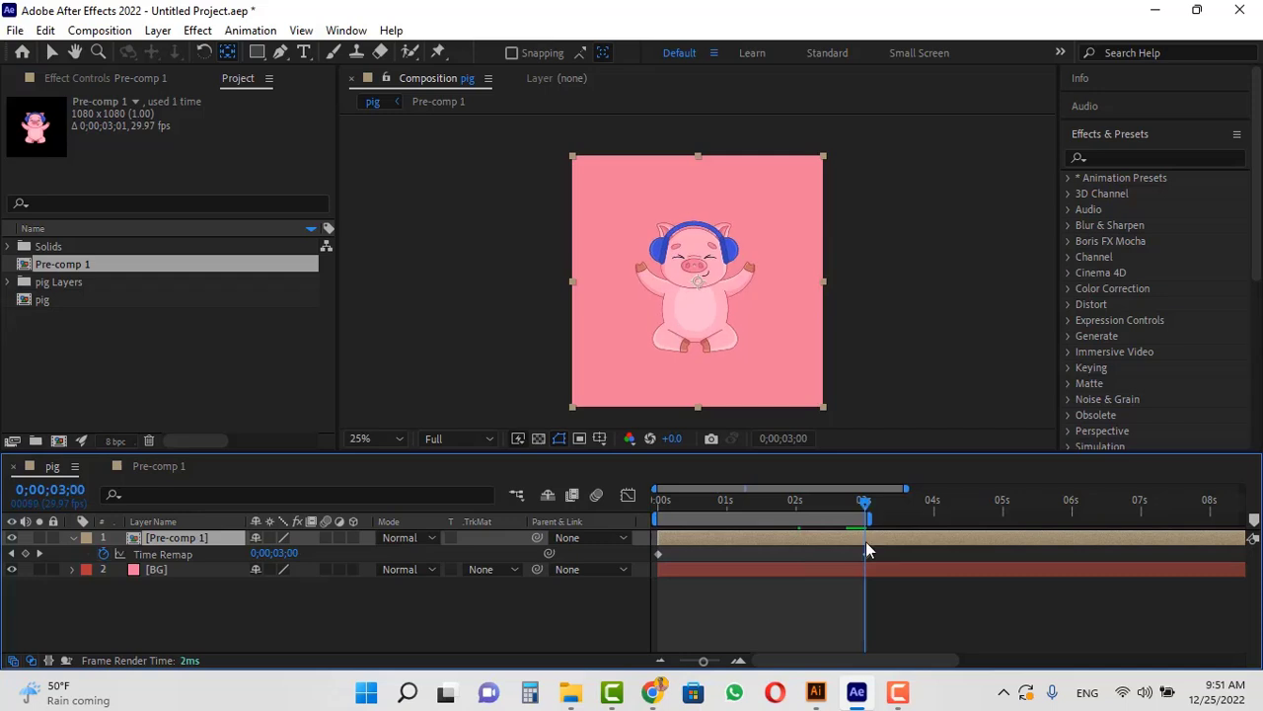
key(=)
key(=)
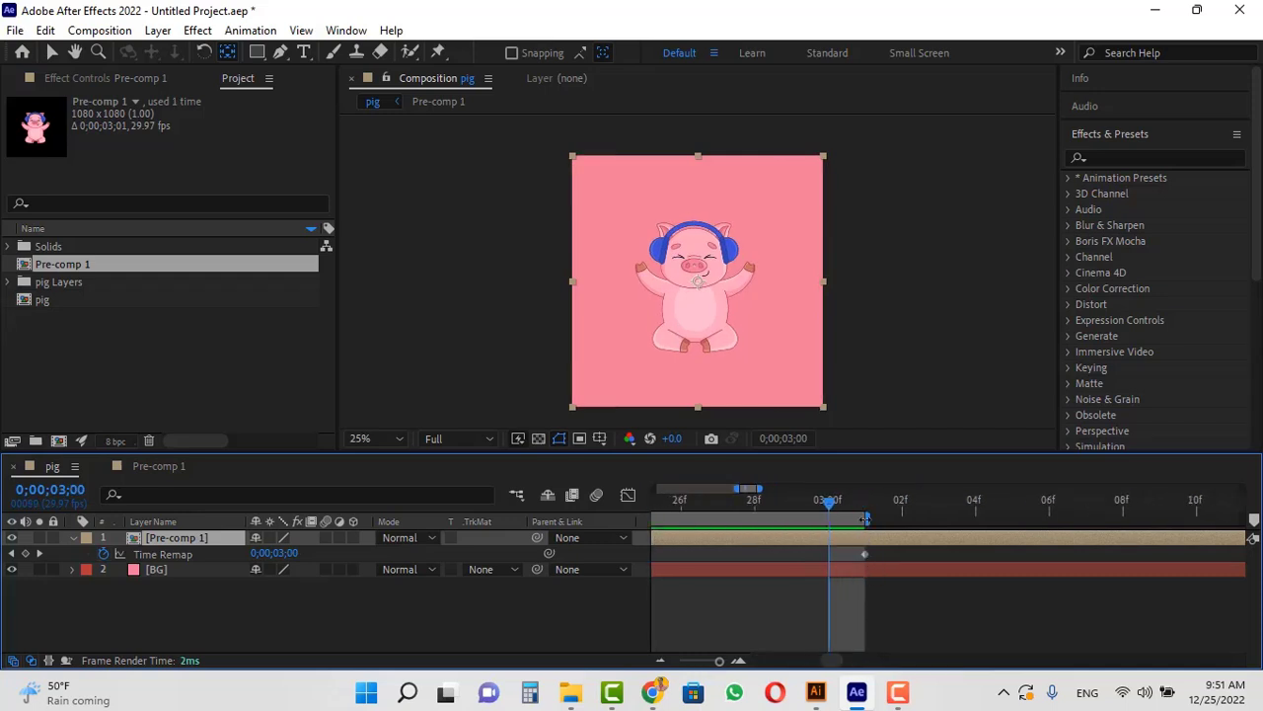
key(ctrl+Right)
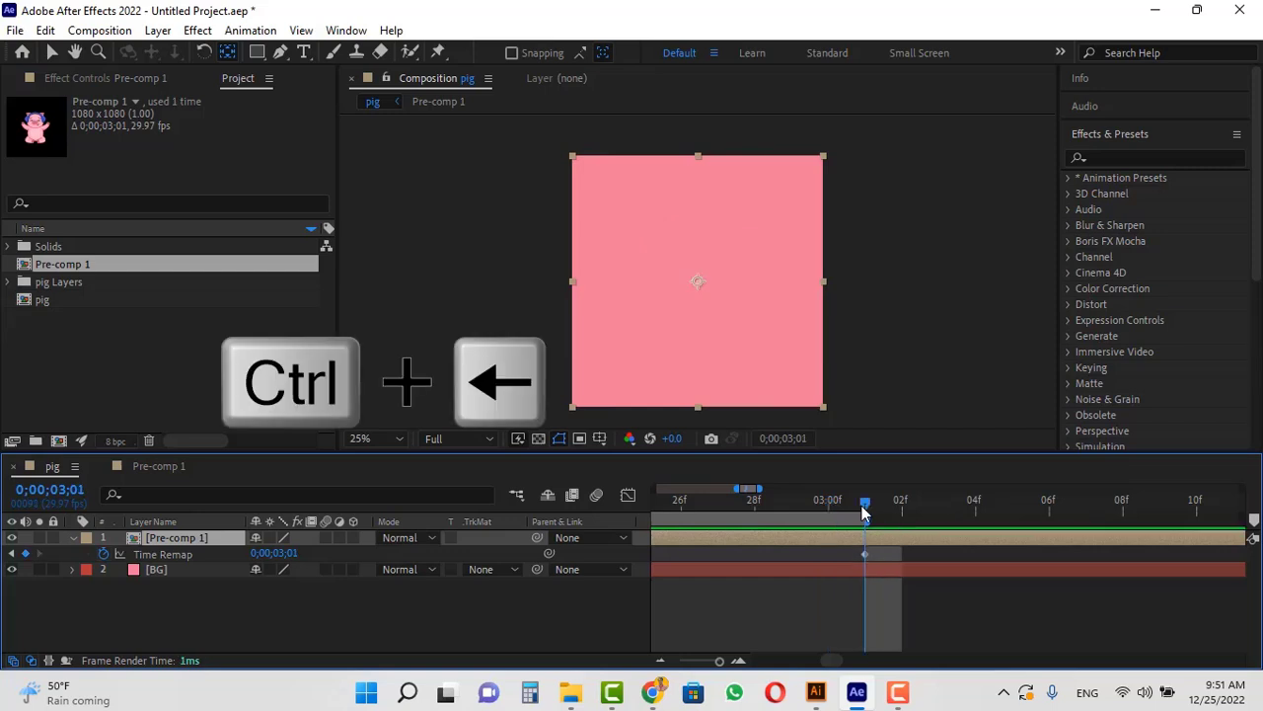
key(ctrl+Left)
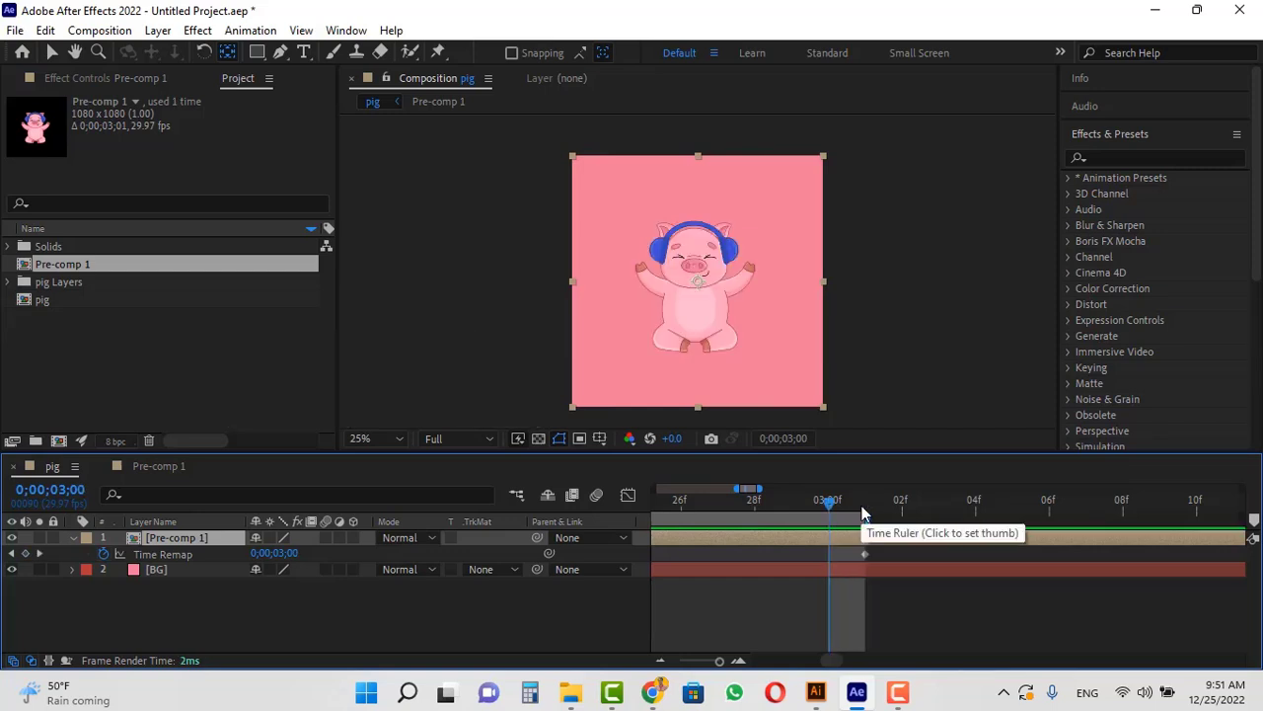
click(26, 553)
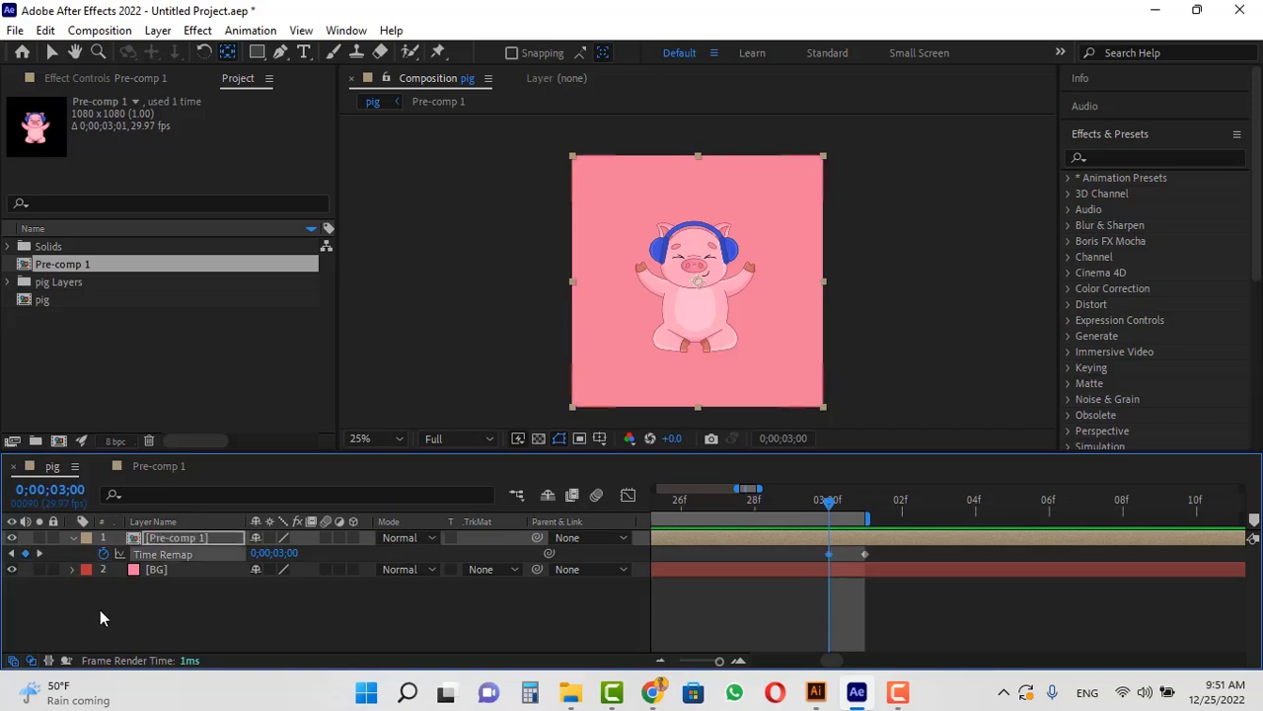
key(Delete)
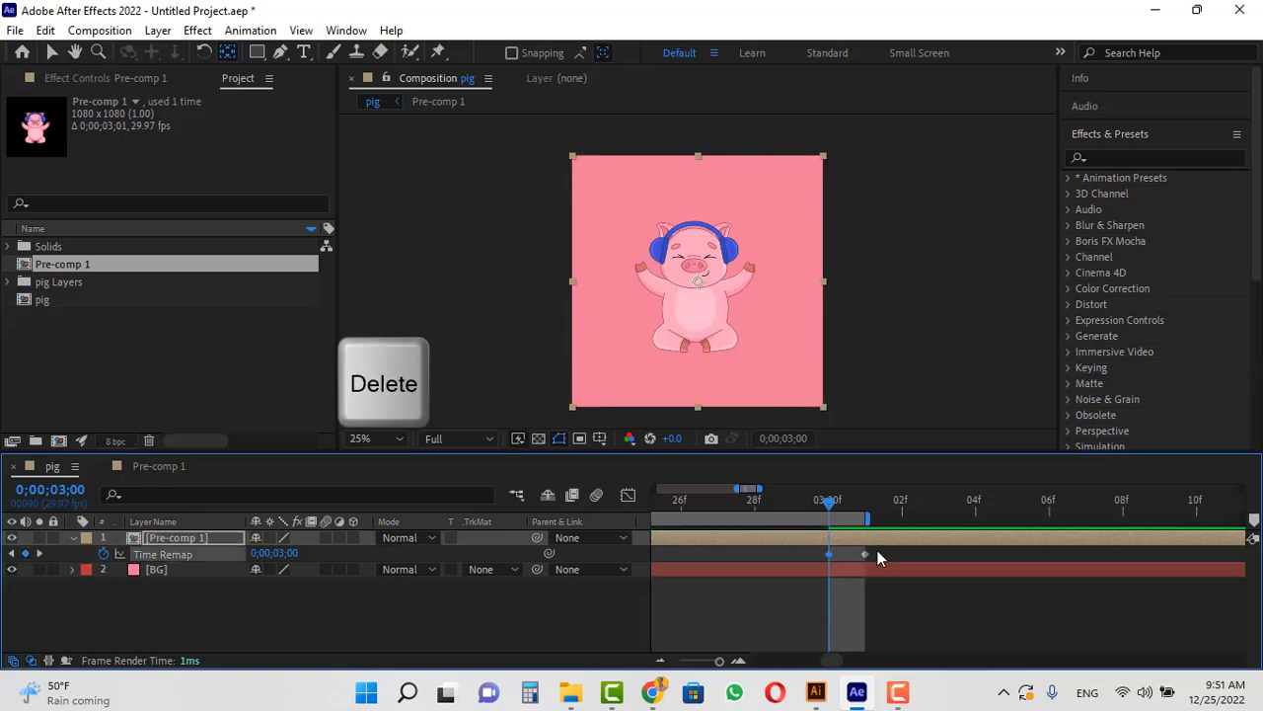
click(864, 554)
key(Delete)
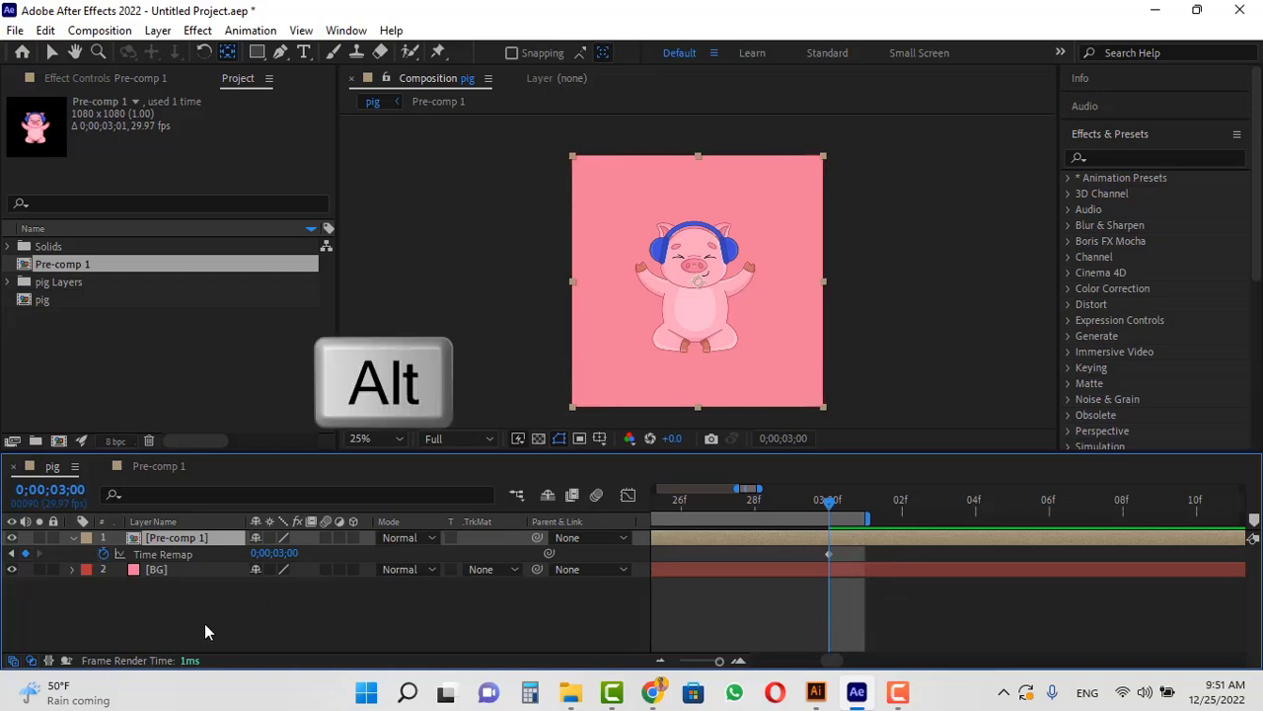
- Add a loopOut() expression to Pre-comp 1's Time Remap property
alt+click(105, 556)
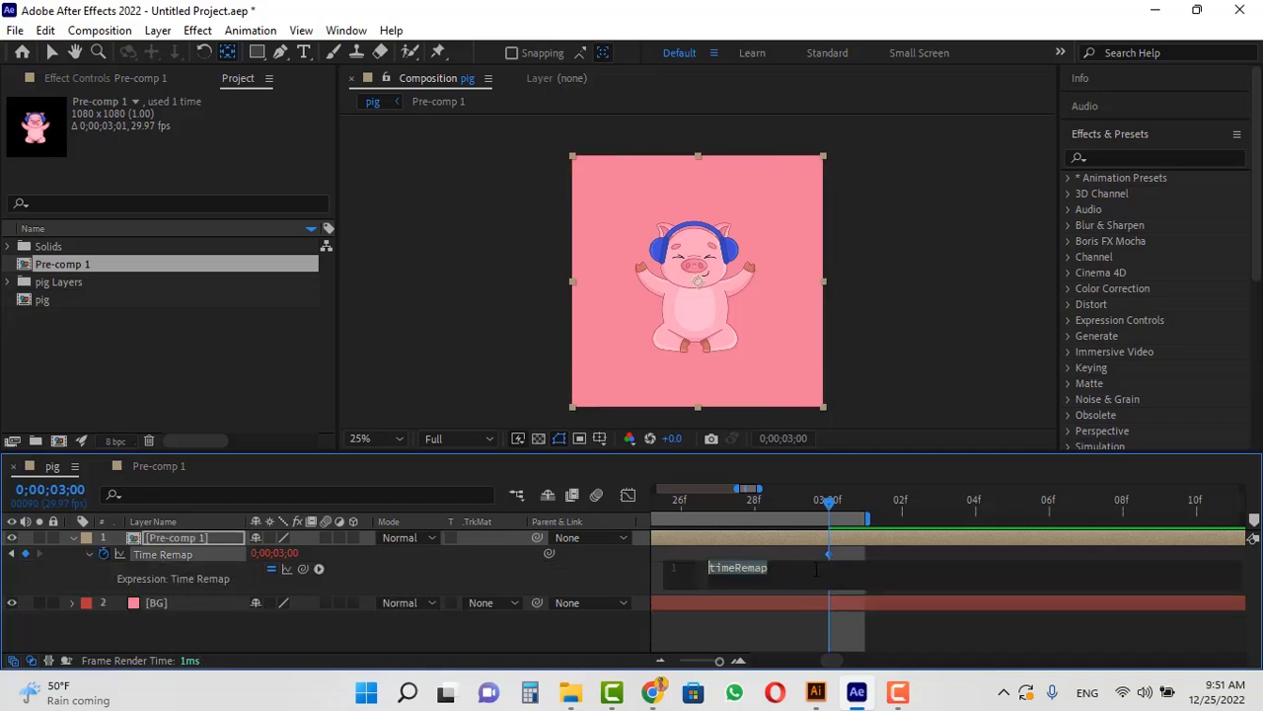
text(loop)
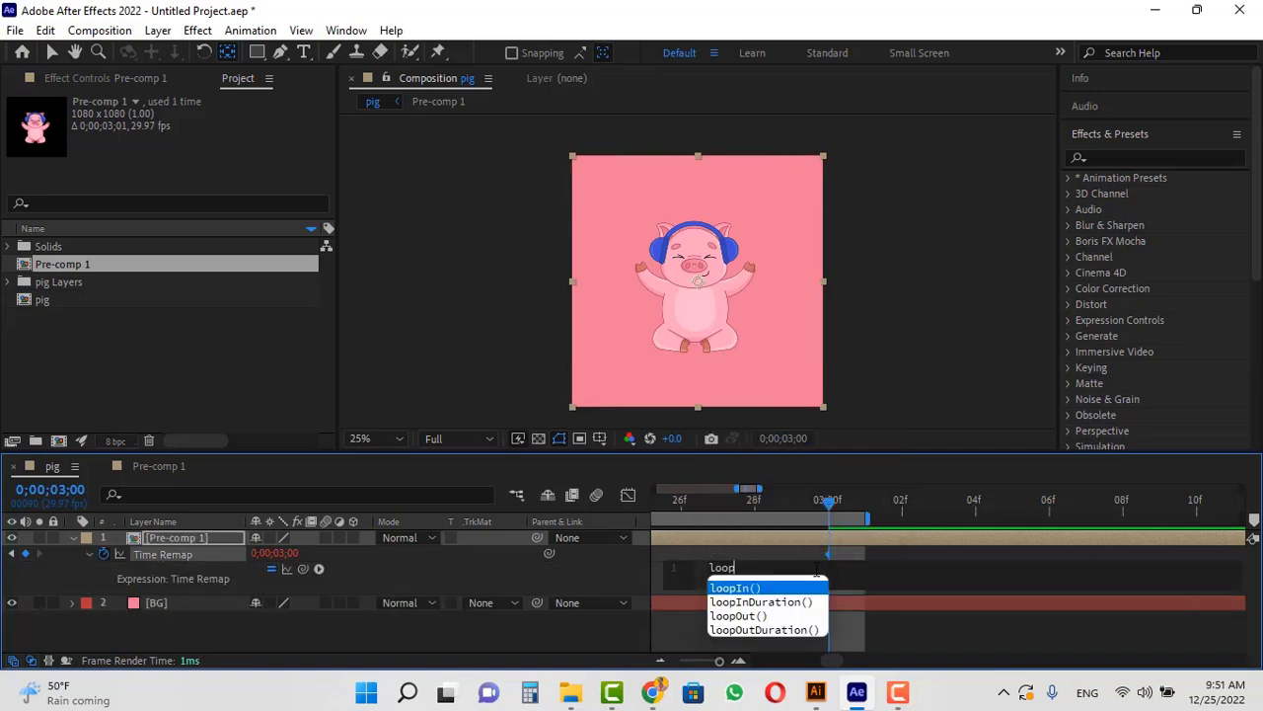
key(Return)
click(758, 617)
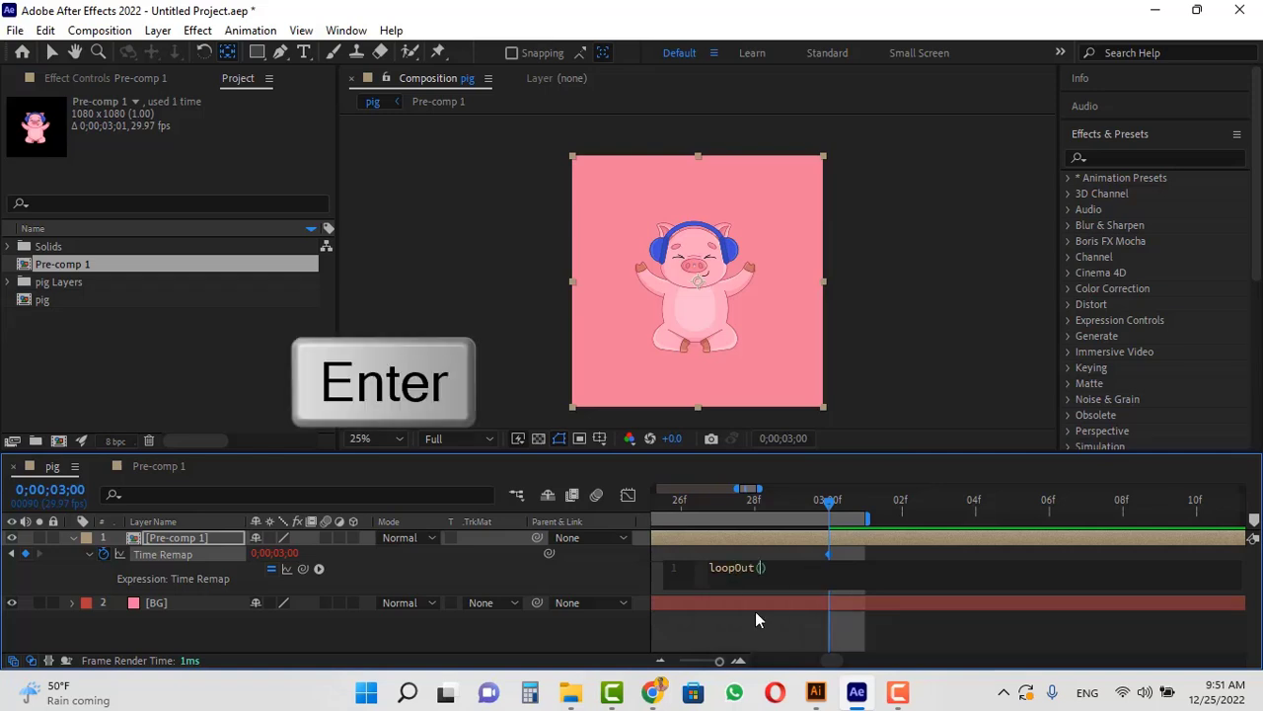
click(755, 611)
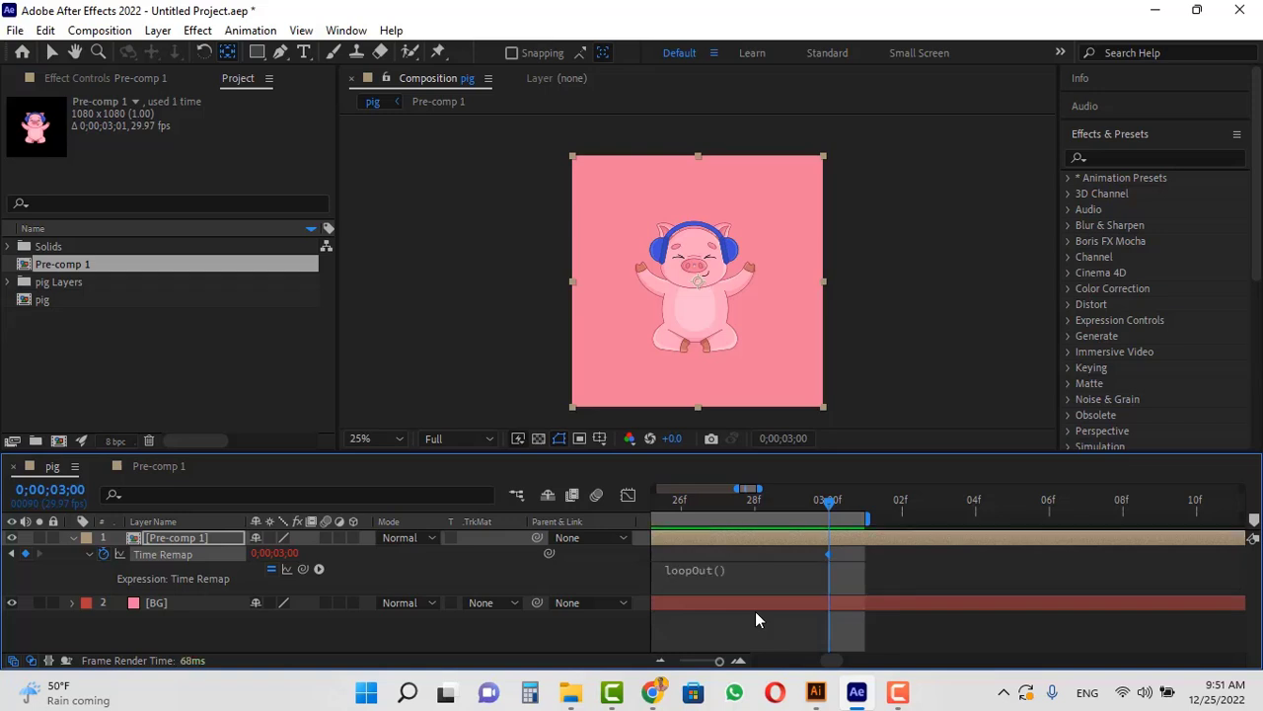
- Extend the work area to about 14 seconds and preview the looping zoom
key(space)
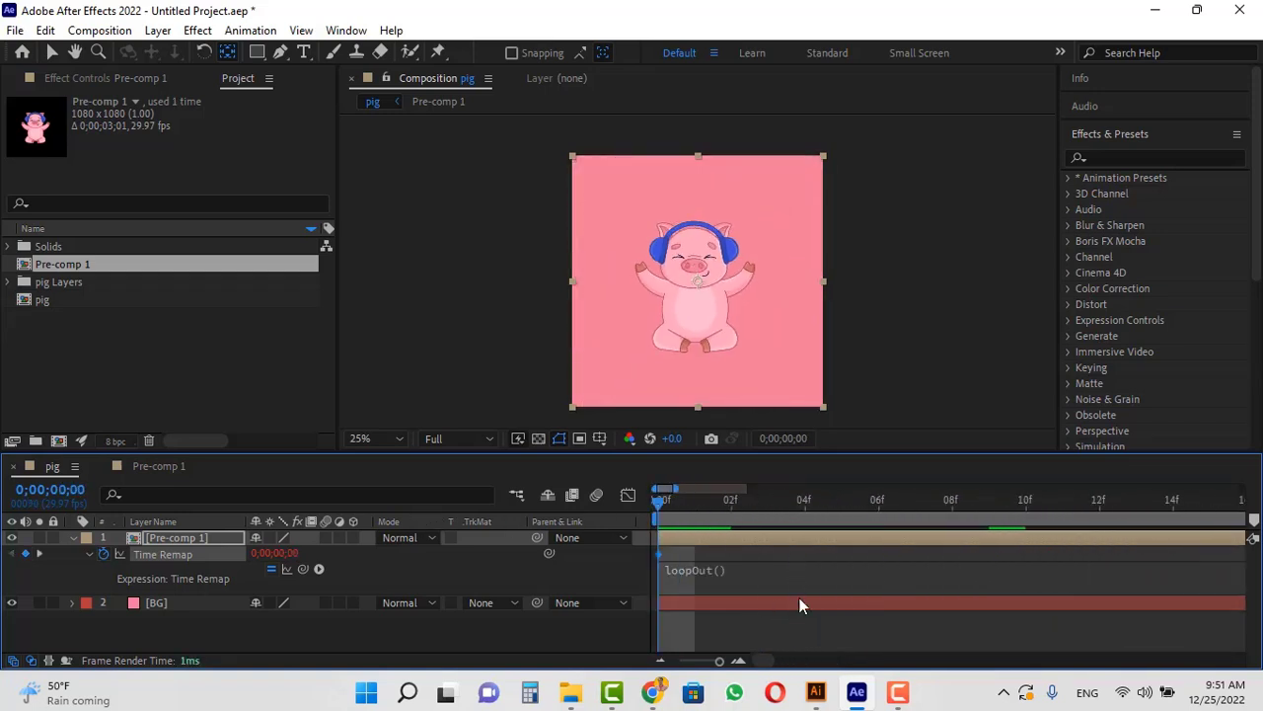
key(minus)
key(minus)
key(minus)
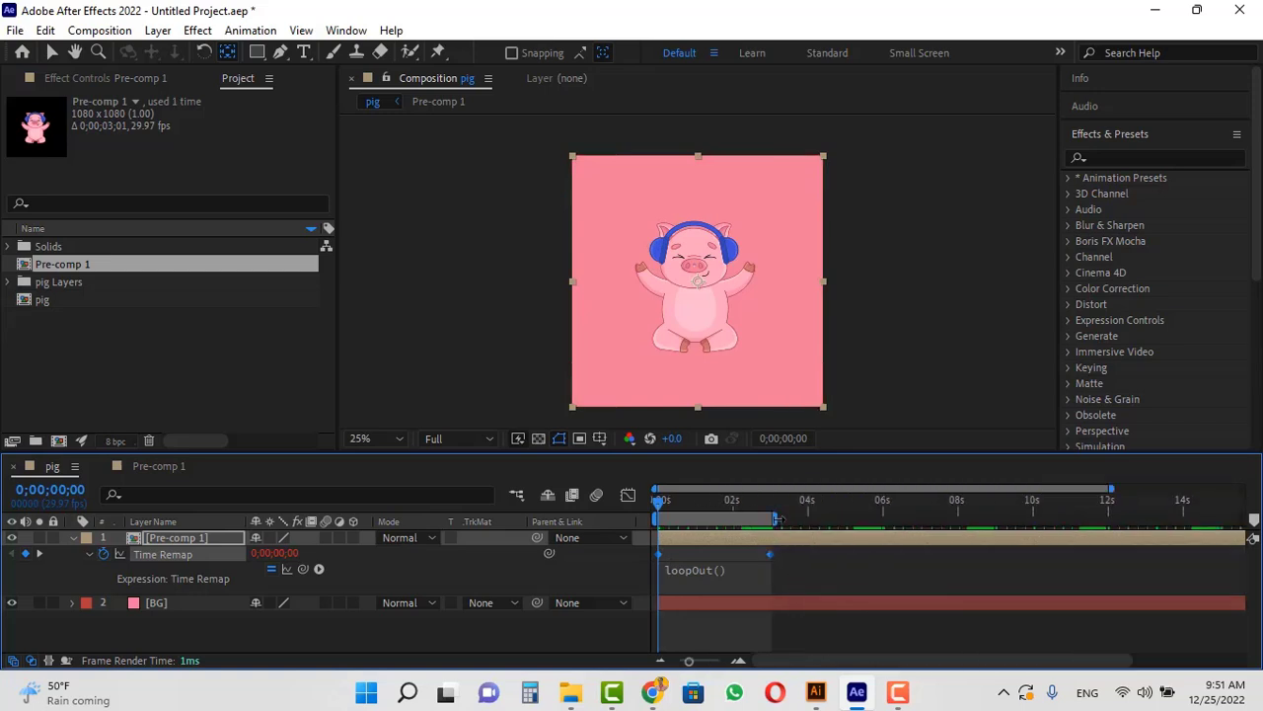
drag(778, 518, 1188, 520)
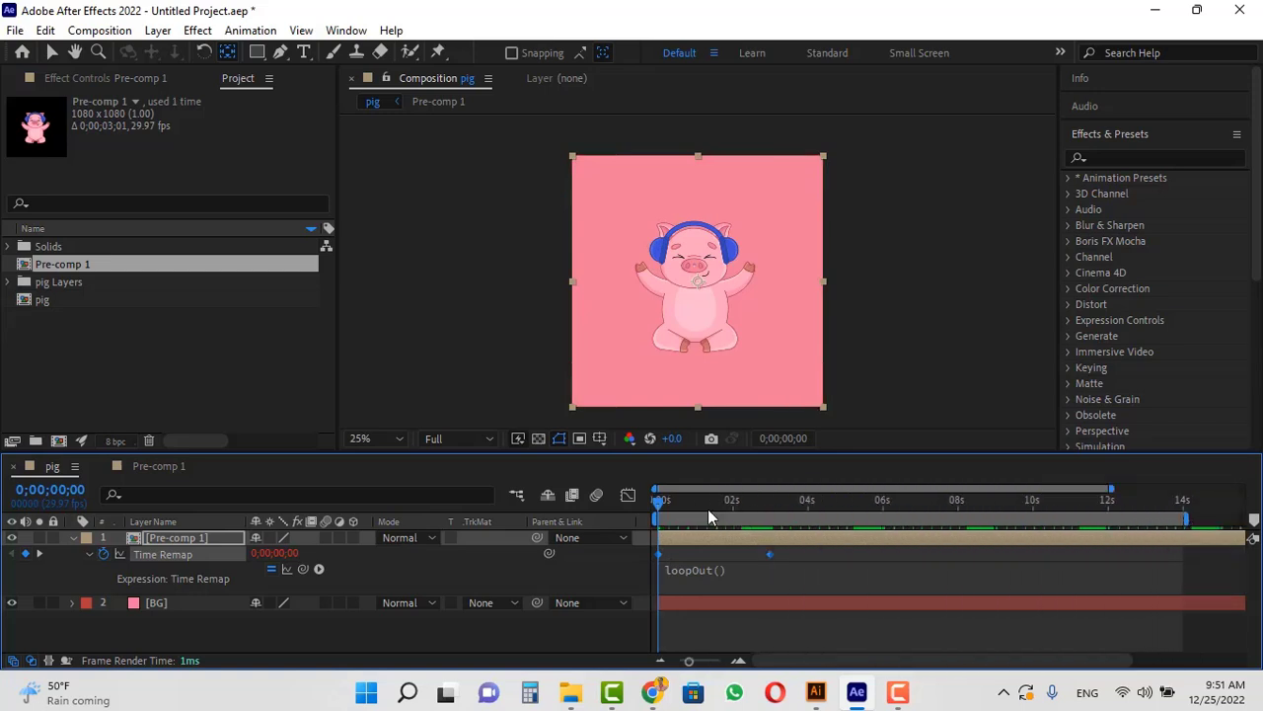
key(space)
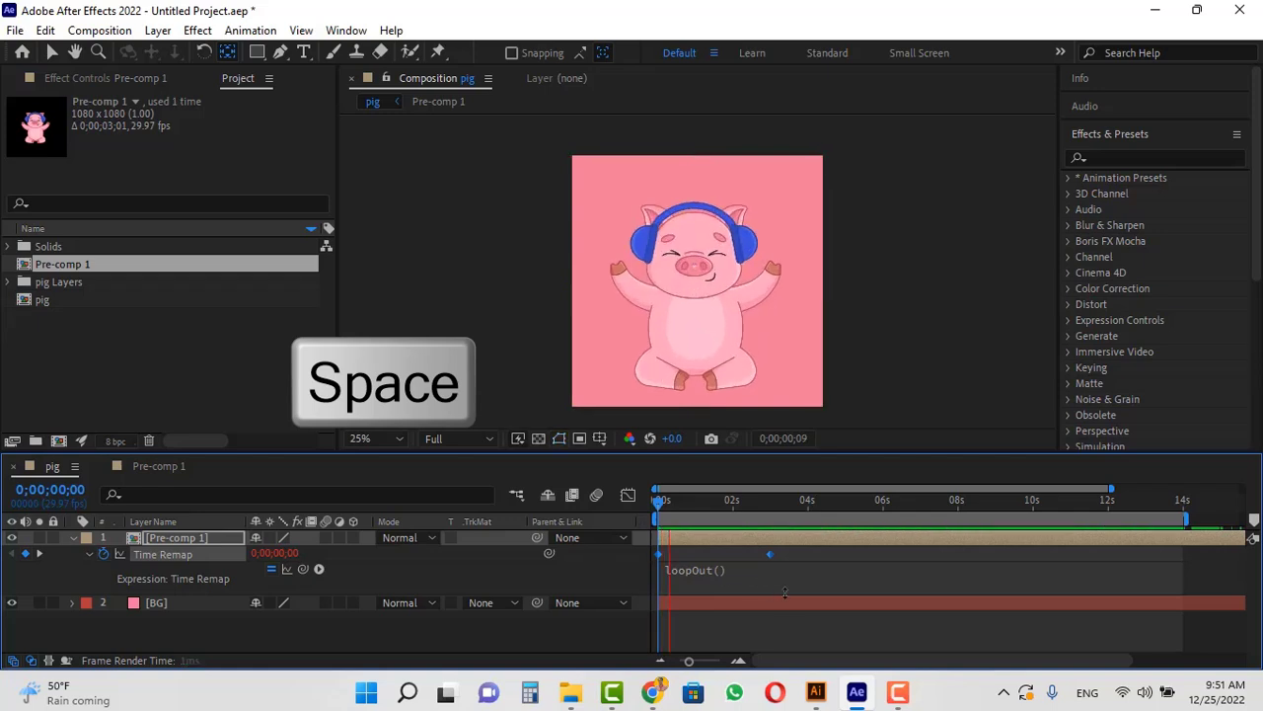